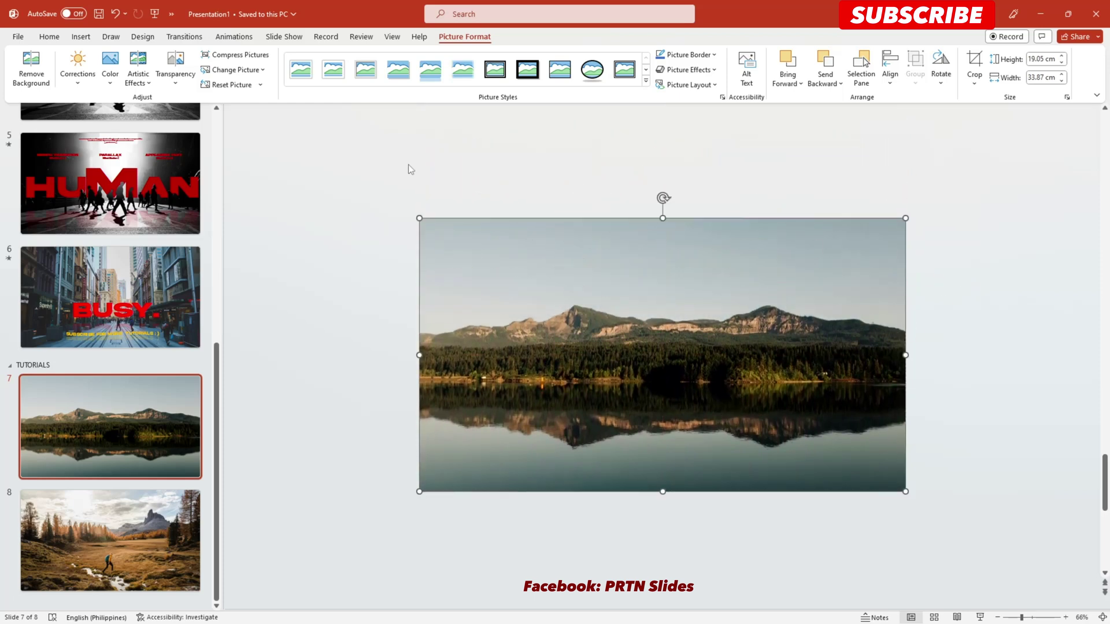
Step: Draw a text box across the upper part of the lake slide and type SOCIETY
click(81, 36)
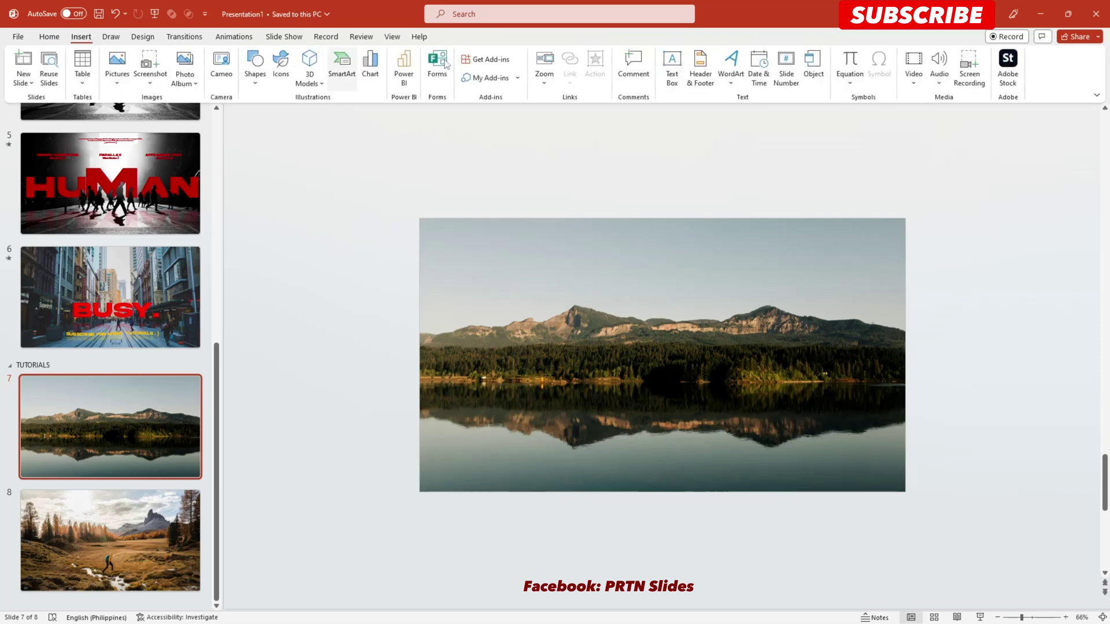
click(677, 61)
drag(444, 243, 888, 459)
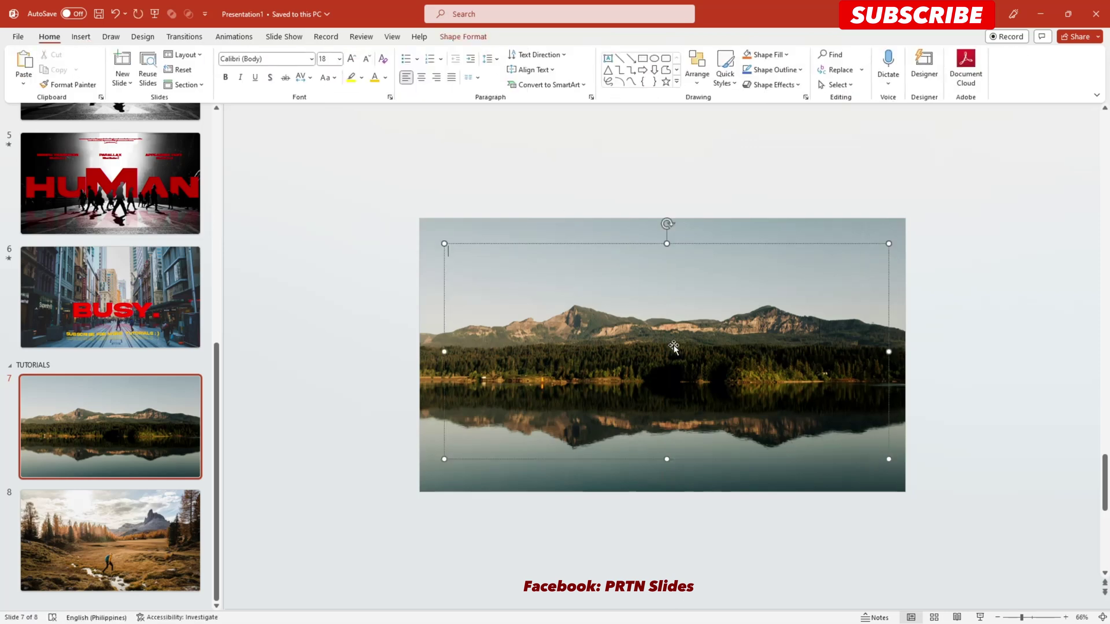
text(s)
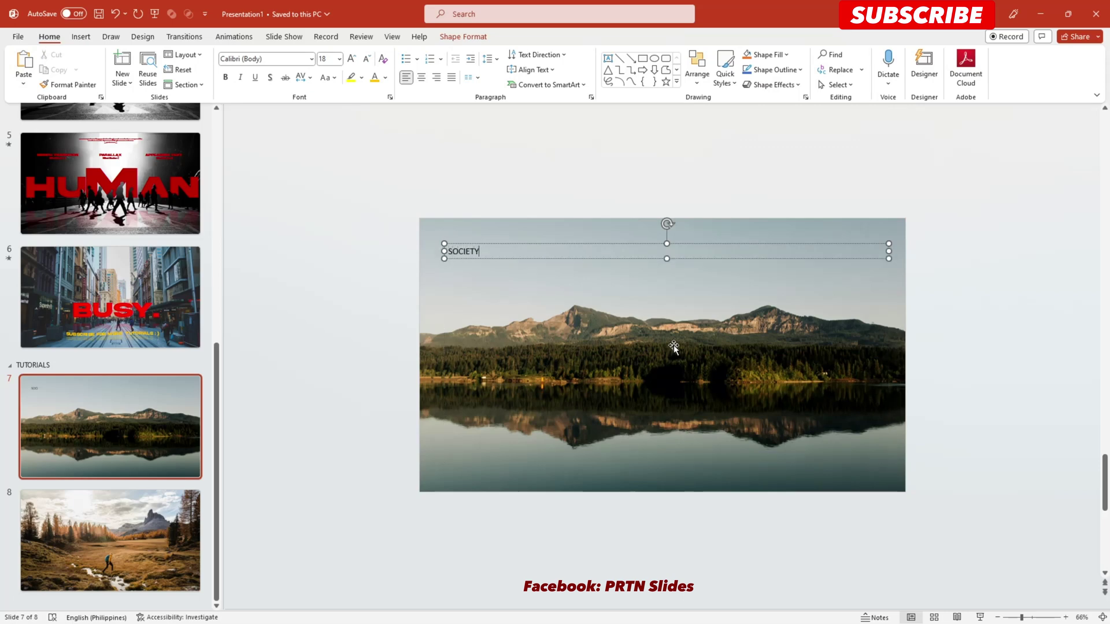
Step: Enlarge the SOCIETY text to 80 pt
key(ctrl+a)
click(352, 59)
click(351, 59)
click(351, 59)
click(351, 59)
click(351, 59)
click(352, 59)
click(352, 60)
click(352, 60)
click(352, 60)
click(352, 59)
click(351, 60)
click(352, 59)
click(353, 59)
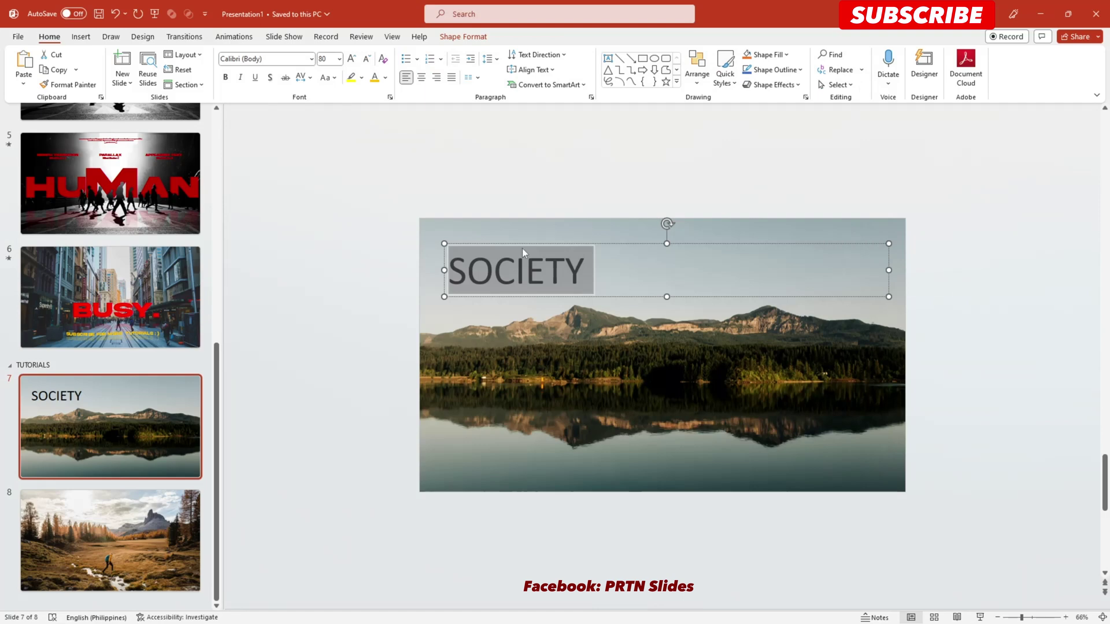
Step: Colour the SOCIETY text yellow
click(454, 170)
click(565, 271)
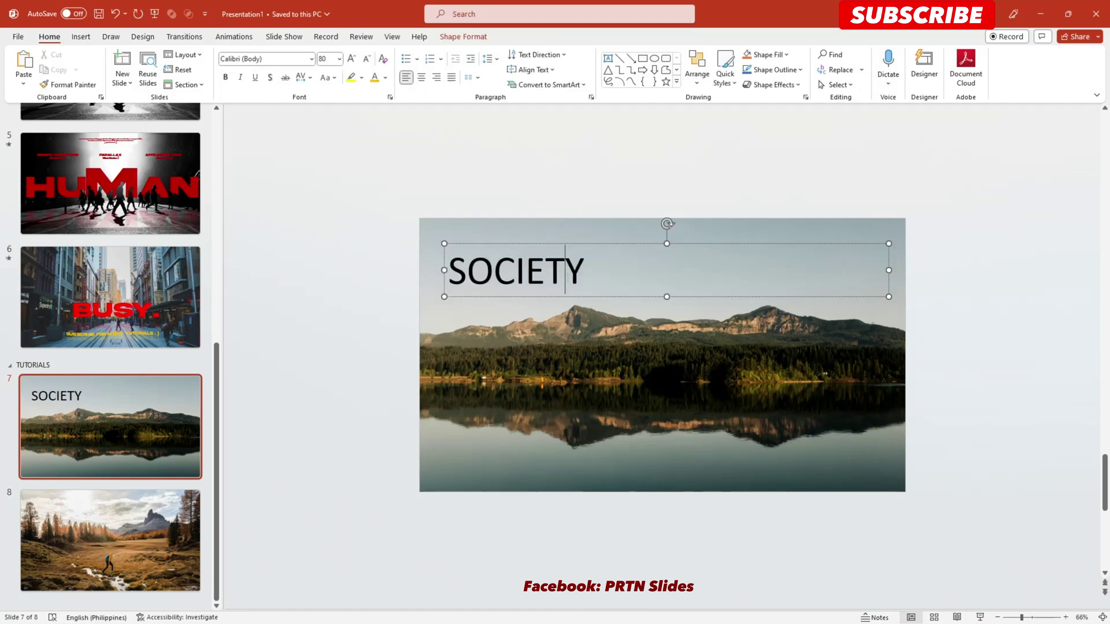
double_click(566, 271)
click(375, 76)
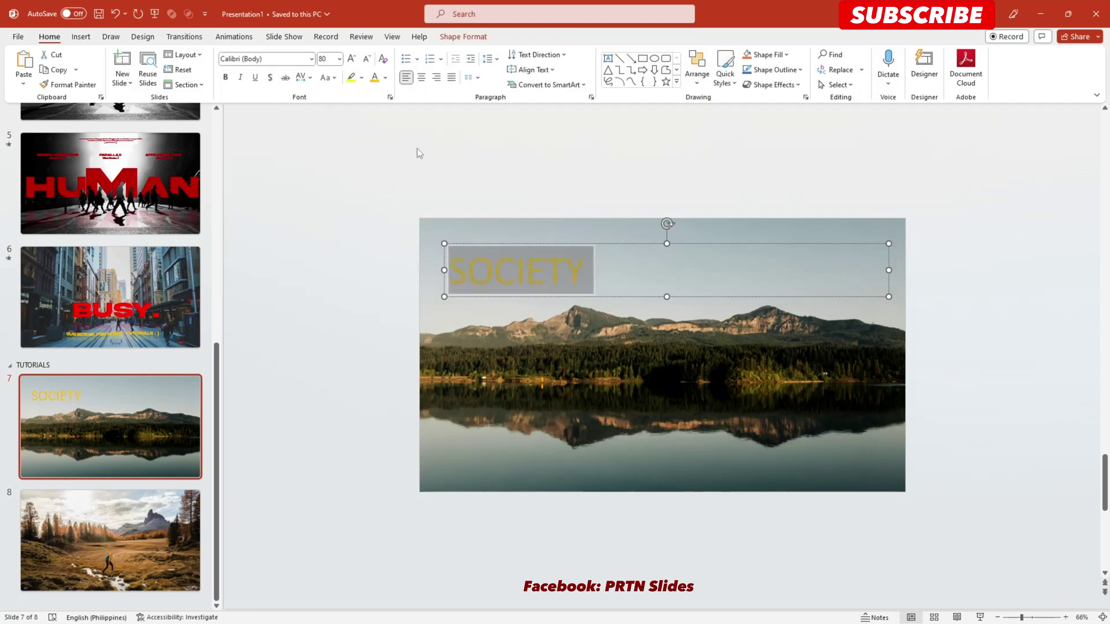
click(545, 272)
Step: Set SOCIETY to the Akira Expanded font at 160 pt
key(ctrl+a)
click(311, 59)
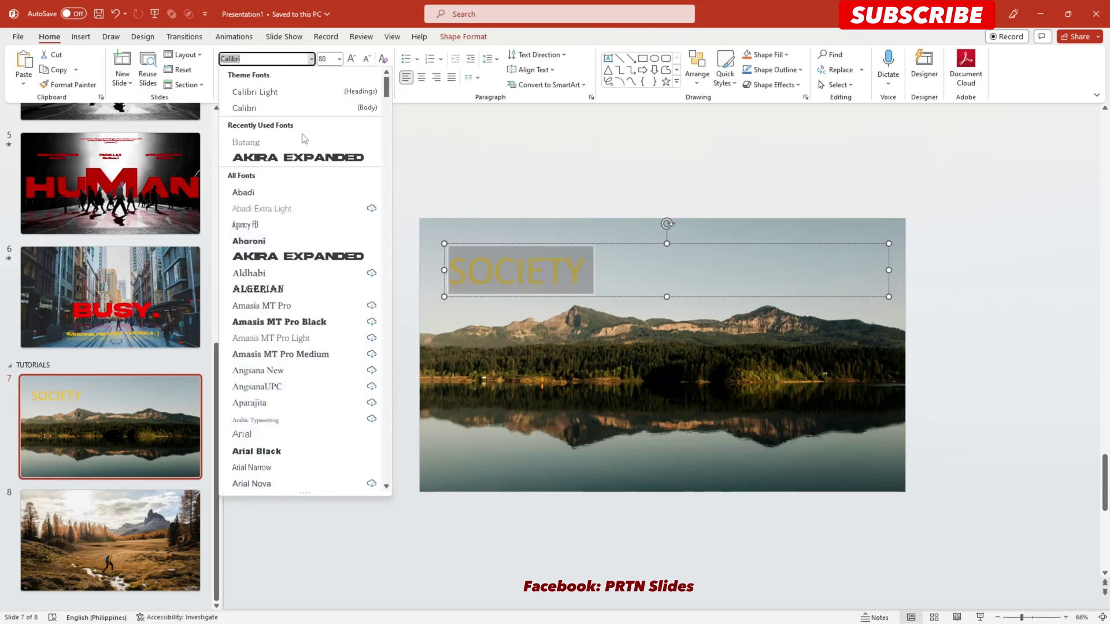
click(284, 158)
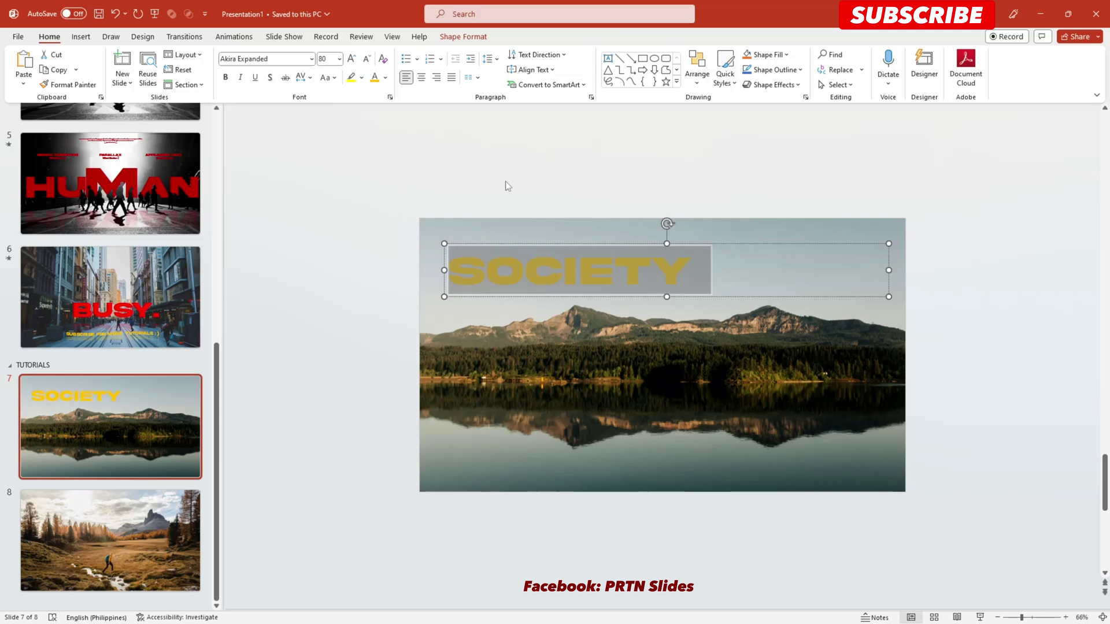
click(328, 60)
key(Return)
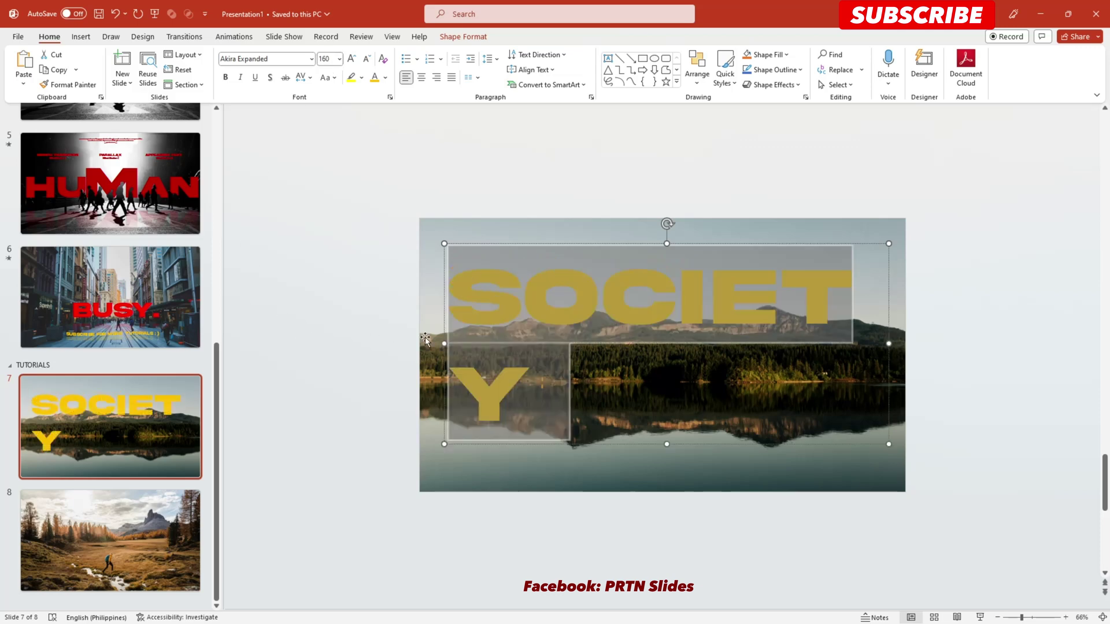
Step: Widen the text box so SOCIETY fits on one line, and centre it
drag(444, 343, 420, 343)
drag(888, 344, 928, 343)
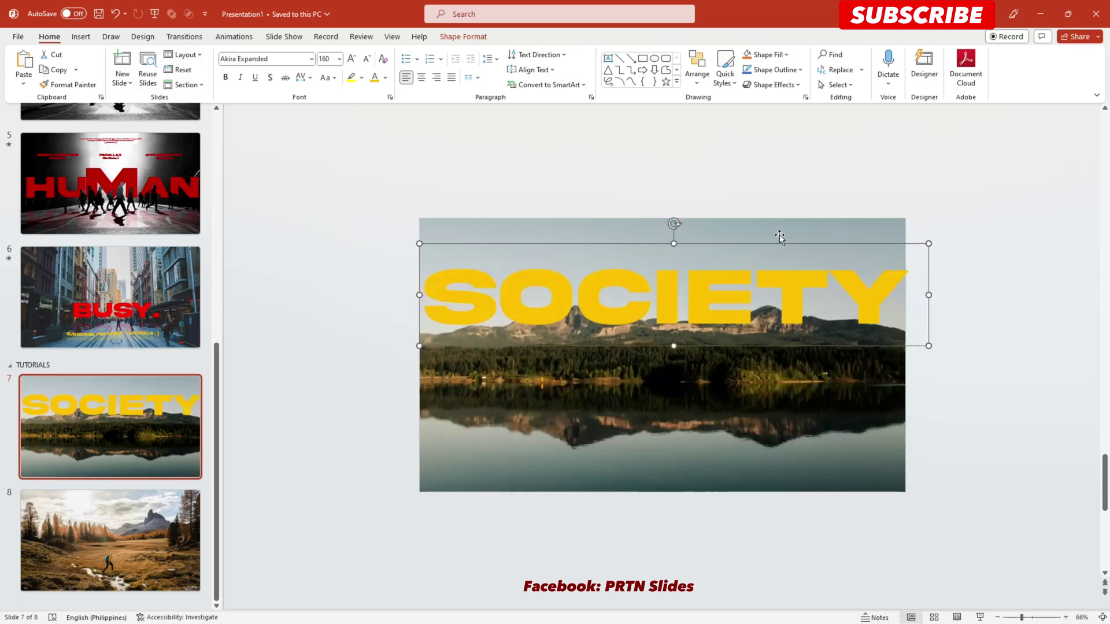
click(422, 77)
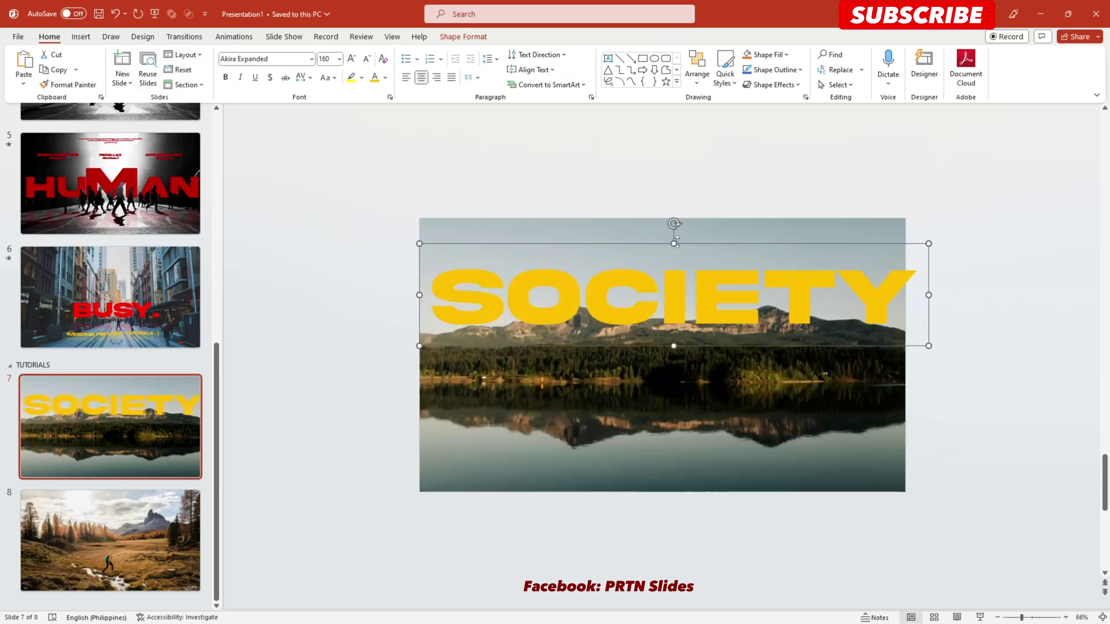
click(694, 240)
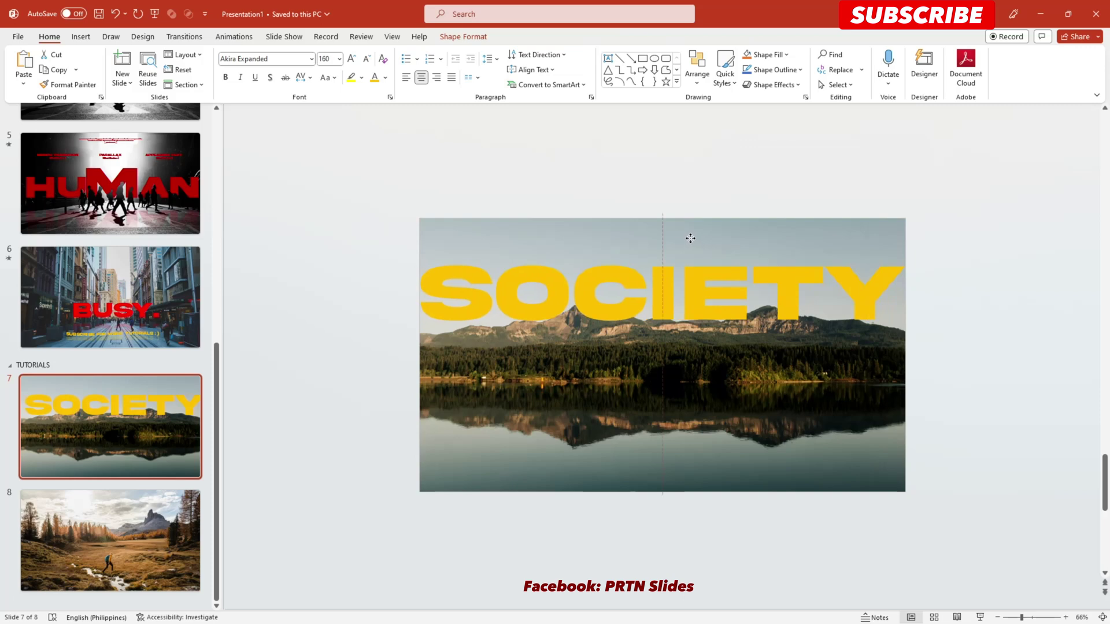
click(693, 240)
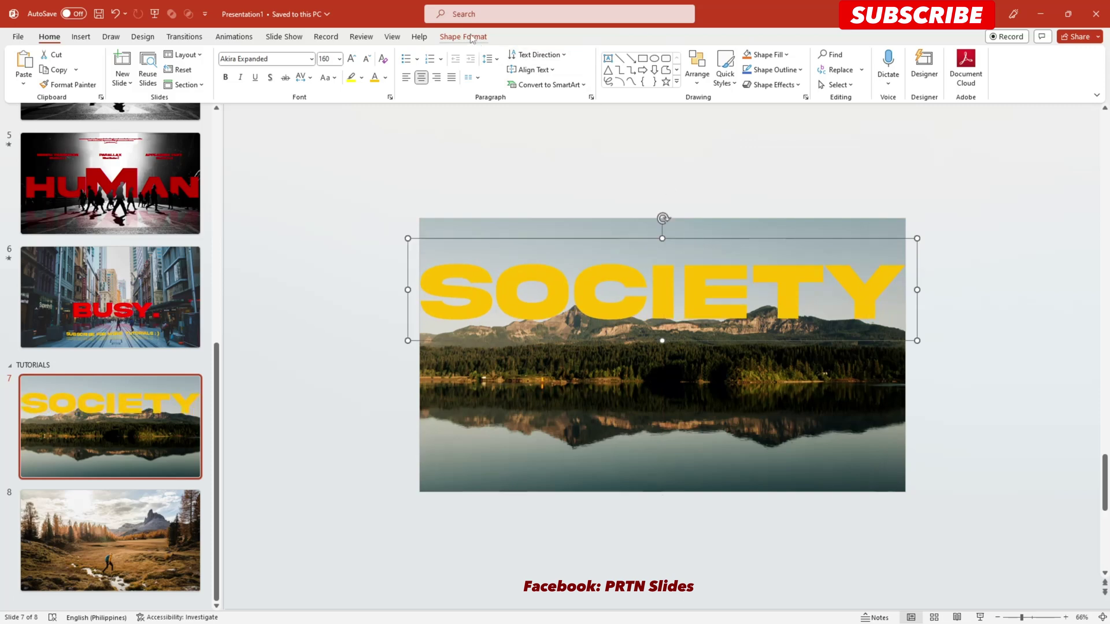
click(462, 36)
Step: Give the SOCIETY text a gold glow
click(448, 85)
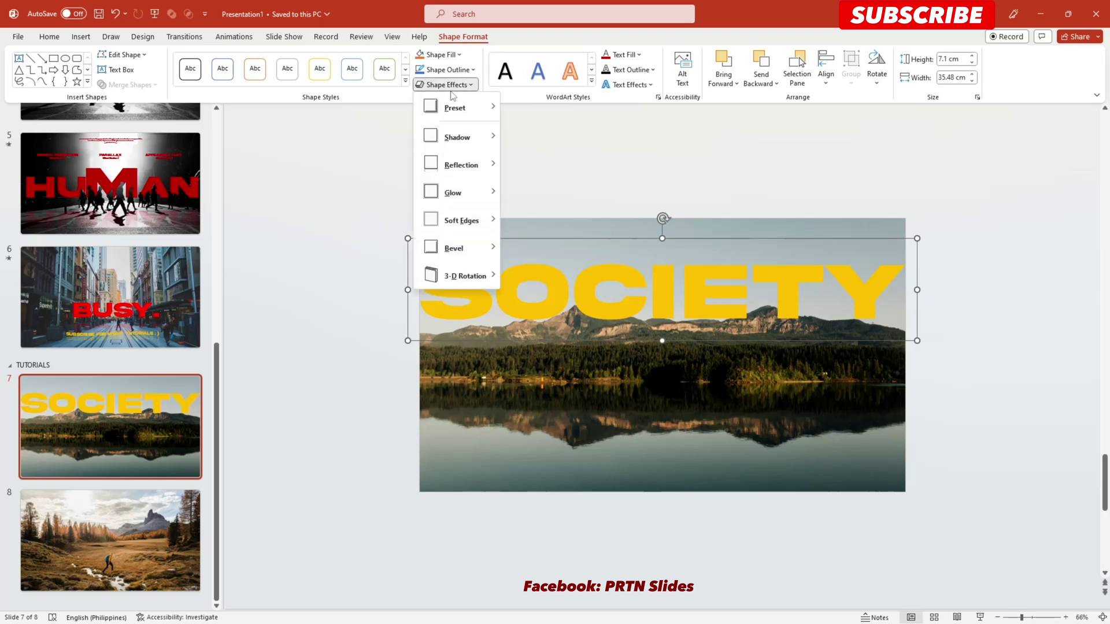
mouse_move(475, 196)
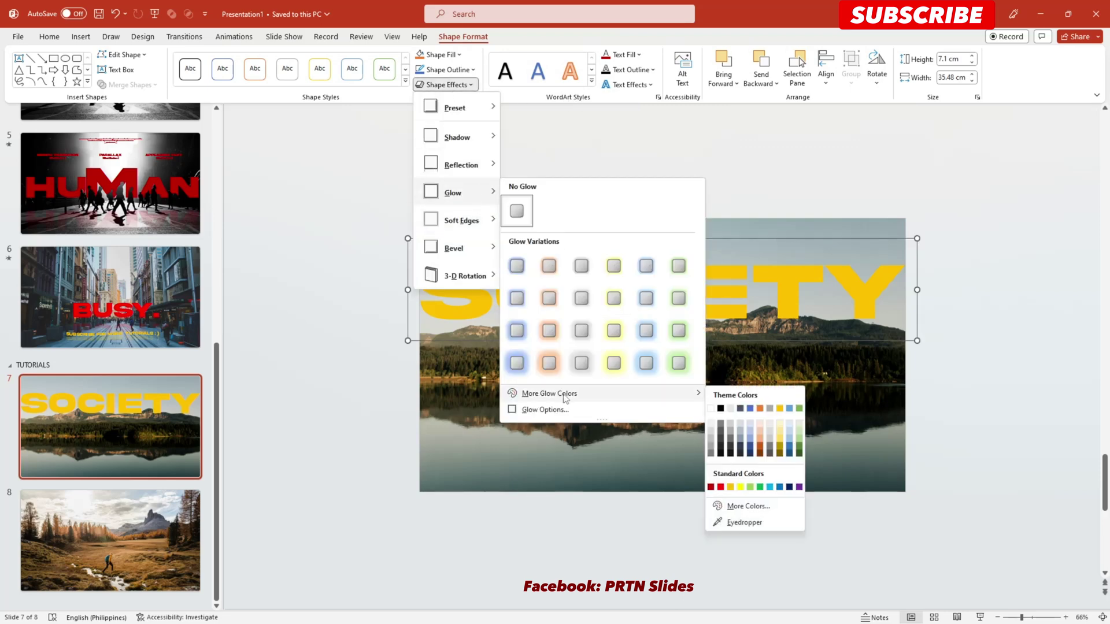
click(614, 362)
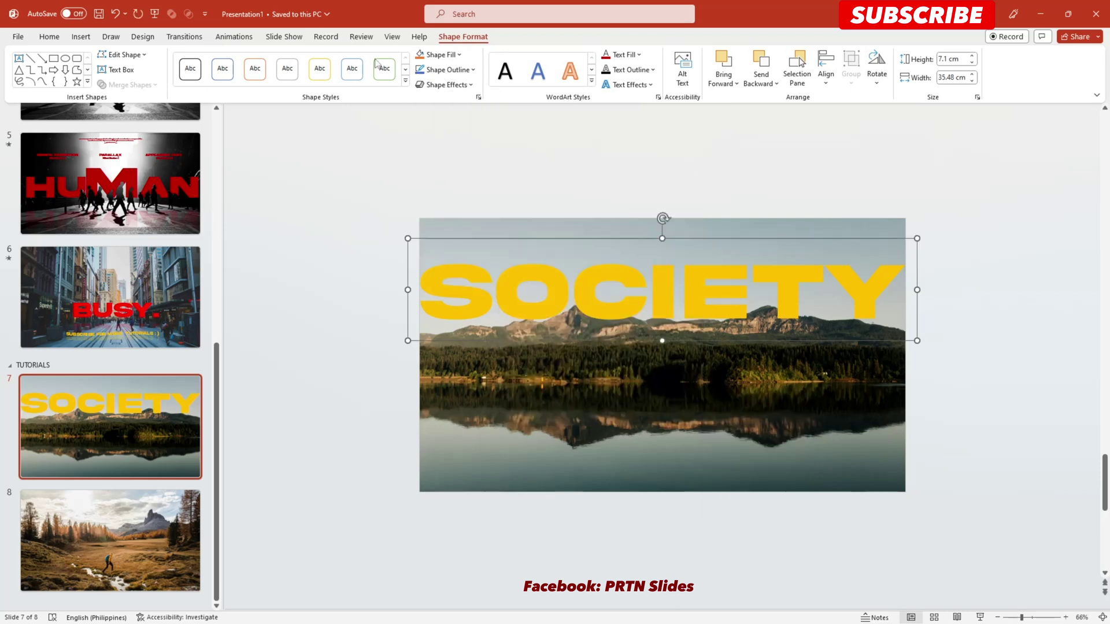
click(631, 86)
mouse_move(642, 168)
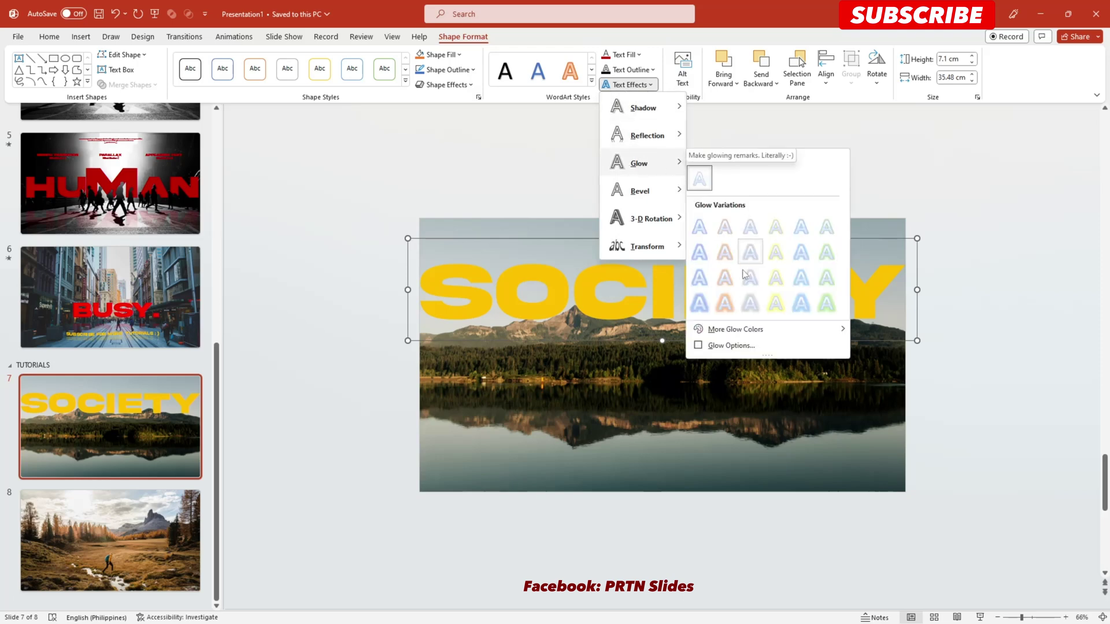
click(776, 303)
Step: Change the glow around SOCIETY to white
click(629, 70)
click(628, 69)
click(629, 85)
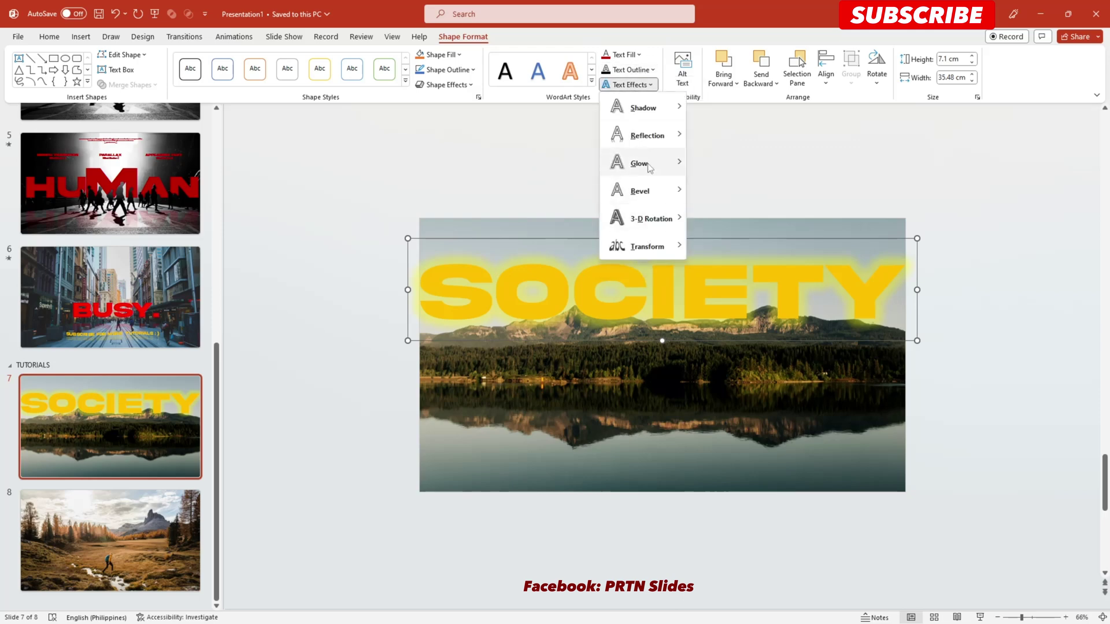
mouse_move(717, 336)
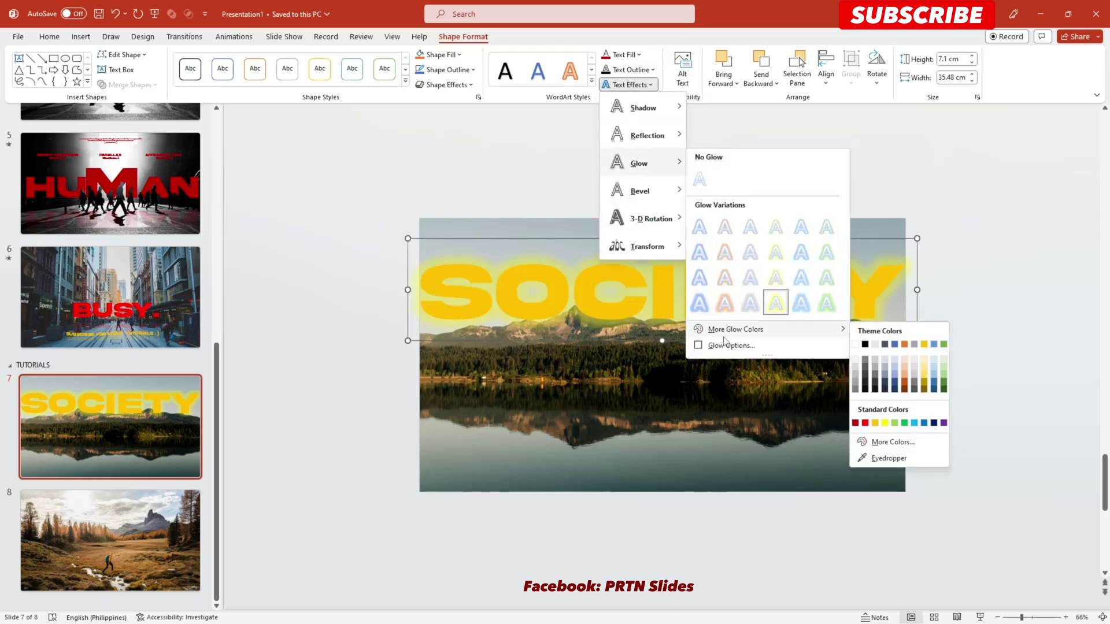
click(855, 345)
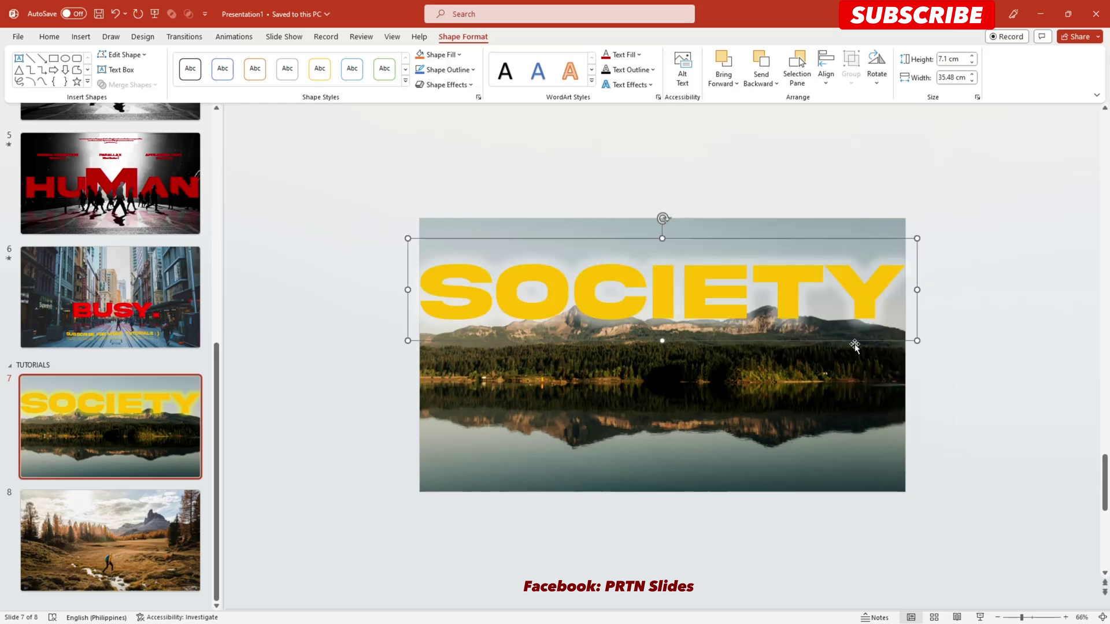
Step: Add an outer shadow to SOCIETY and nudge it up to centre on the slide
click(635, 85)
mouse_move(659, 112)
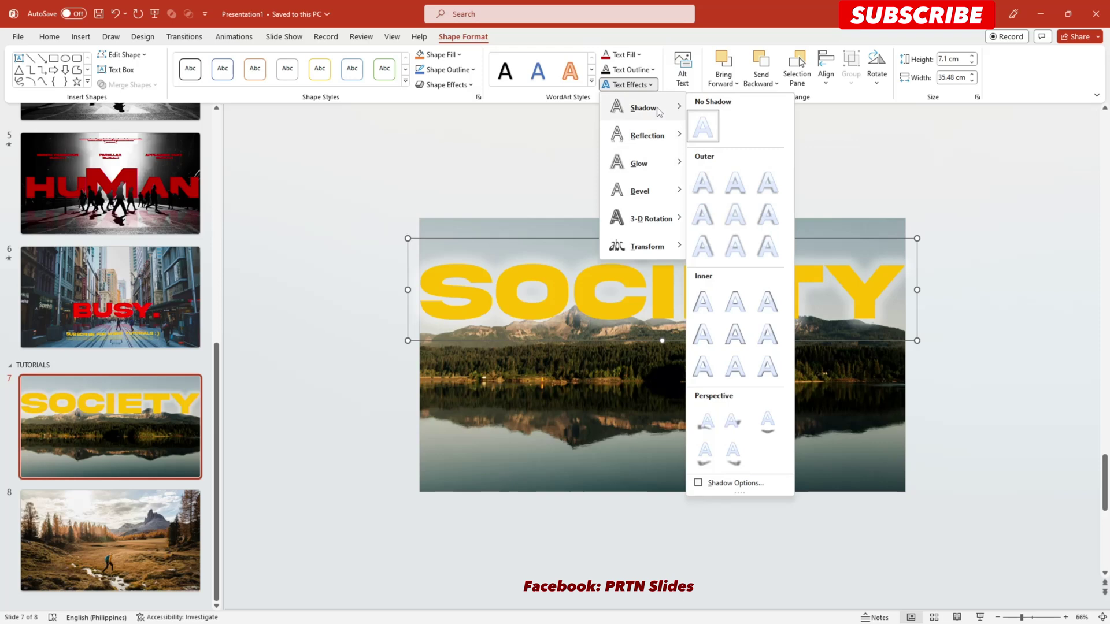
click(703, 183)
drag(677, 239, 677, 236)
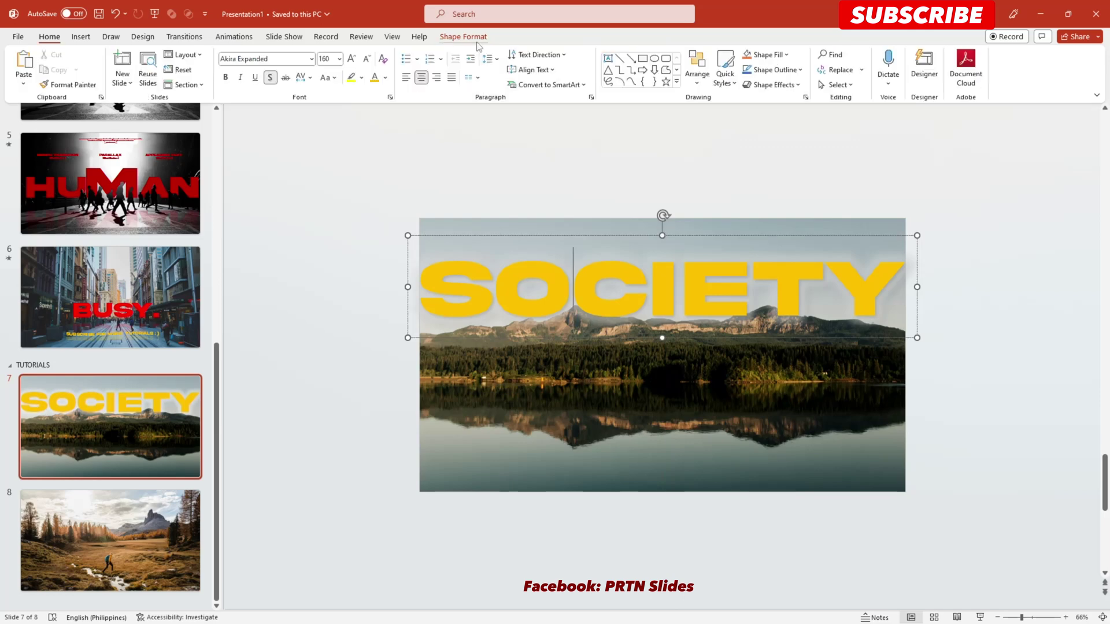
click(628, 84)
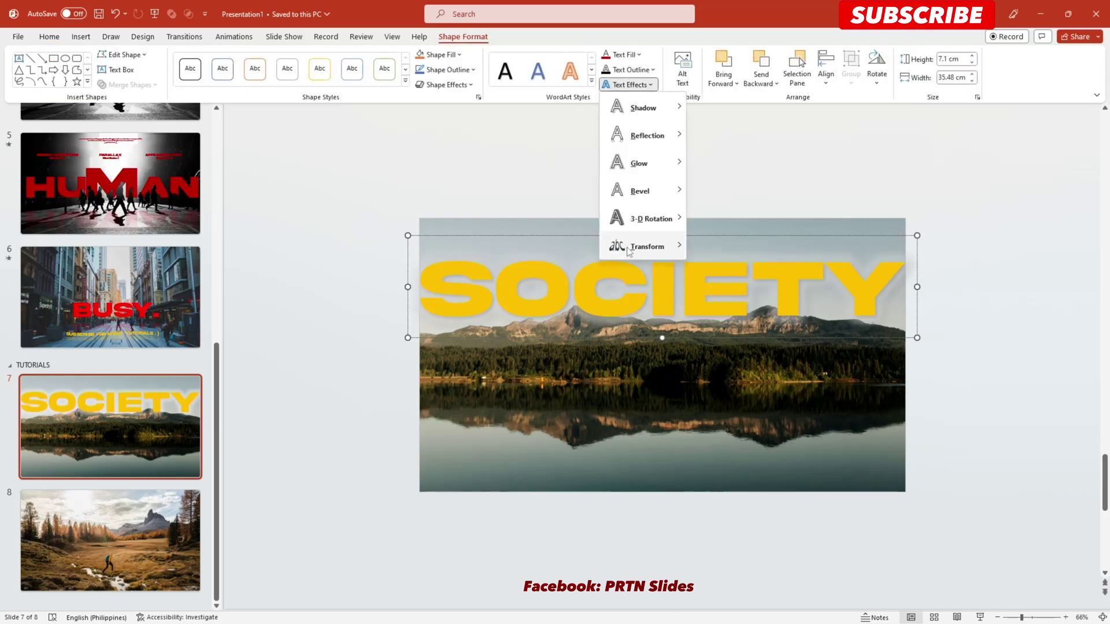
Step: Choose the Double Wave: Down-Up warp for SOCIETY from the Transform gallery
mouse_move(629, 250)
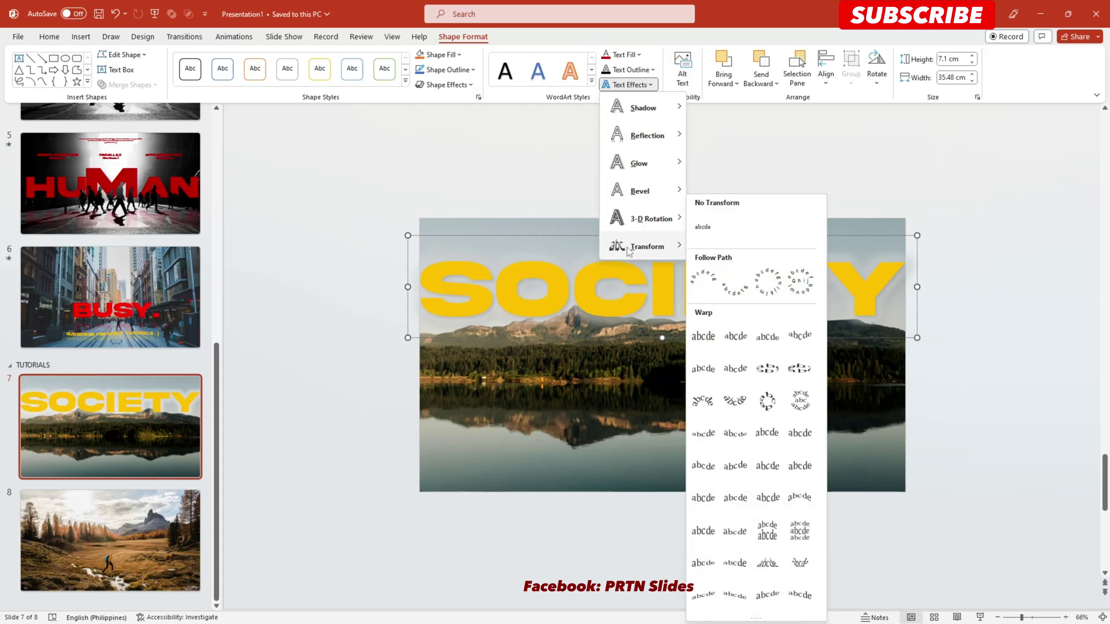
key(Escape)
key(Escape)
click(629, 84)
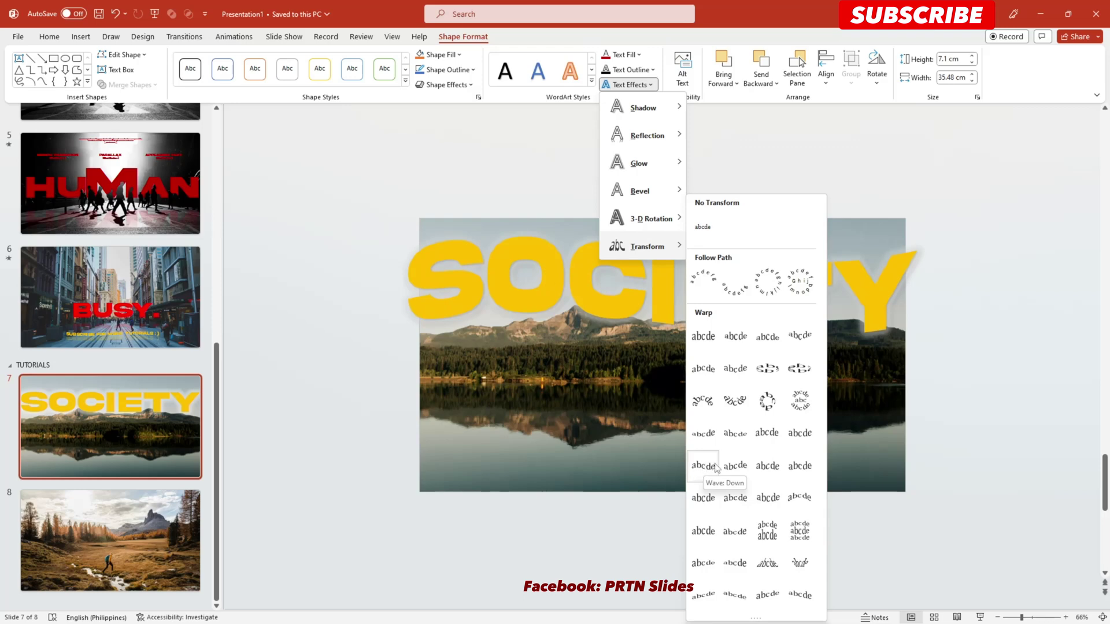
click(769, 465)
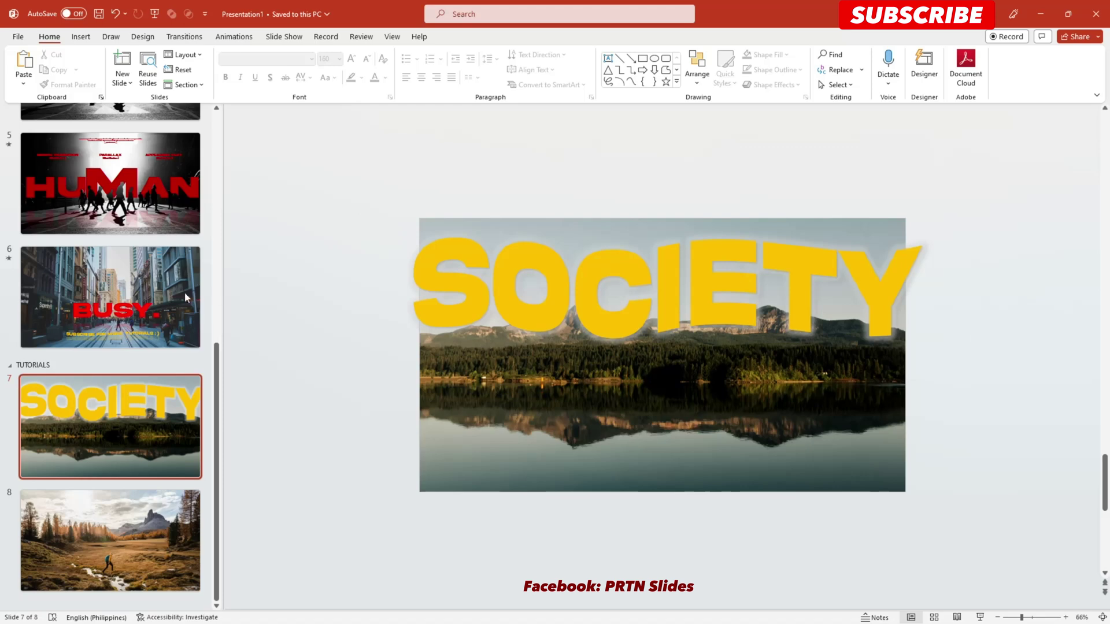
Step: Duplicate slide 7 as slide 8, then return to slide 7 and select SOCIETY
click(68, 415)
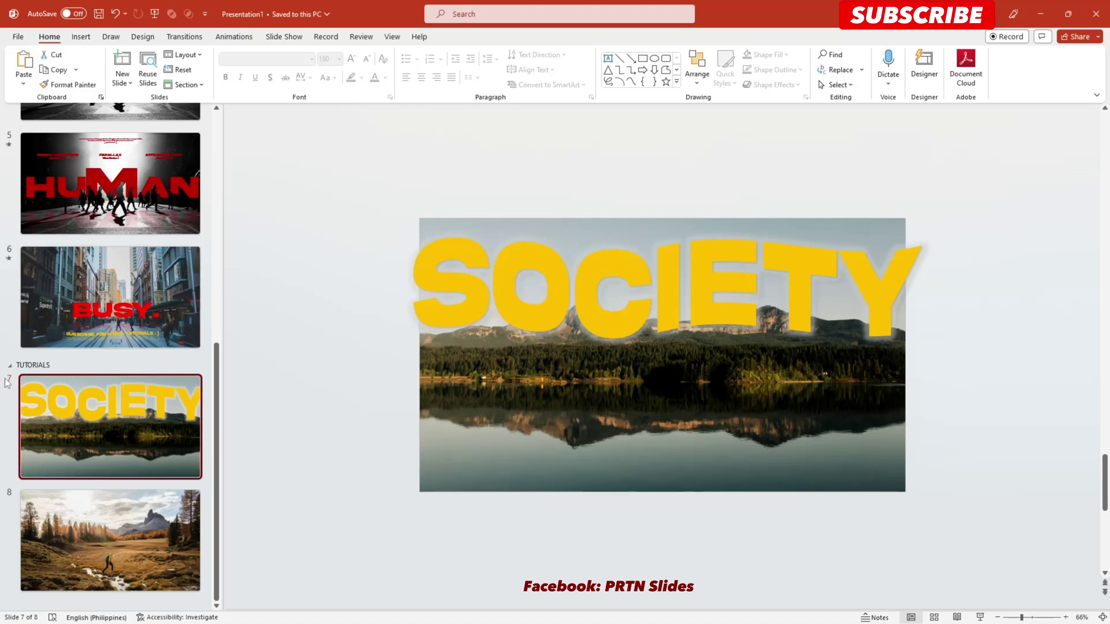
click(130, 403)
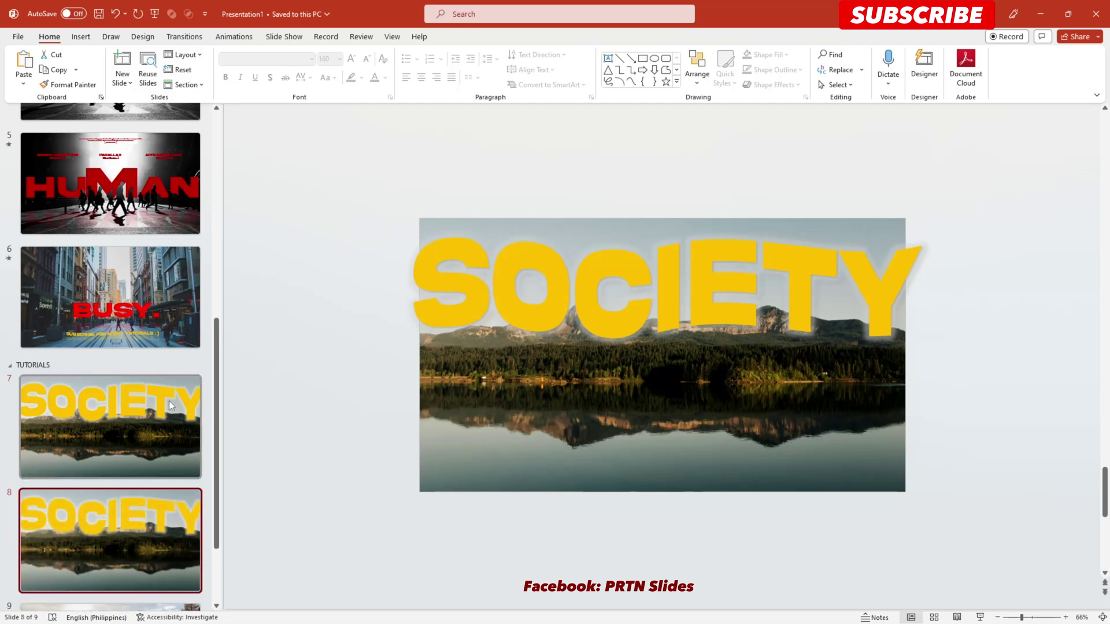
click(138, 394)
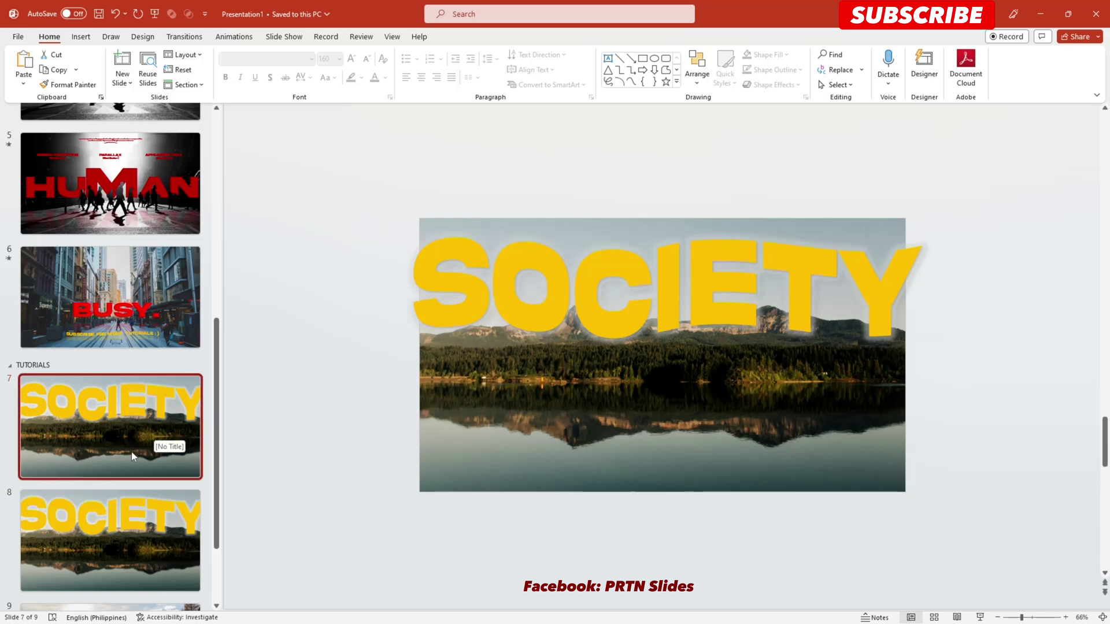
click(526, 238)
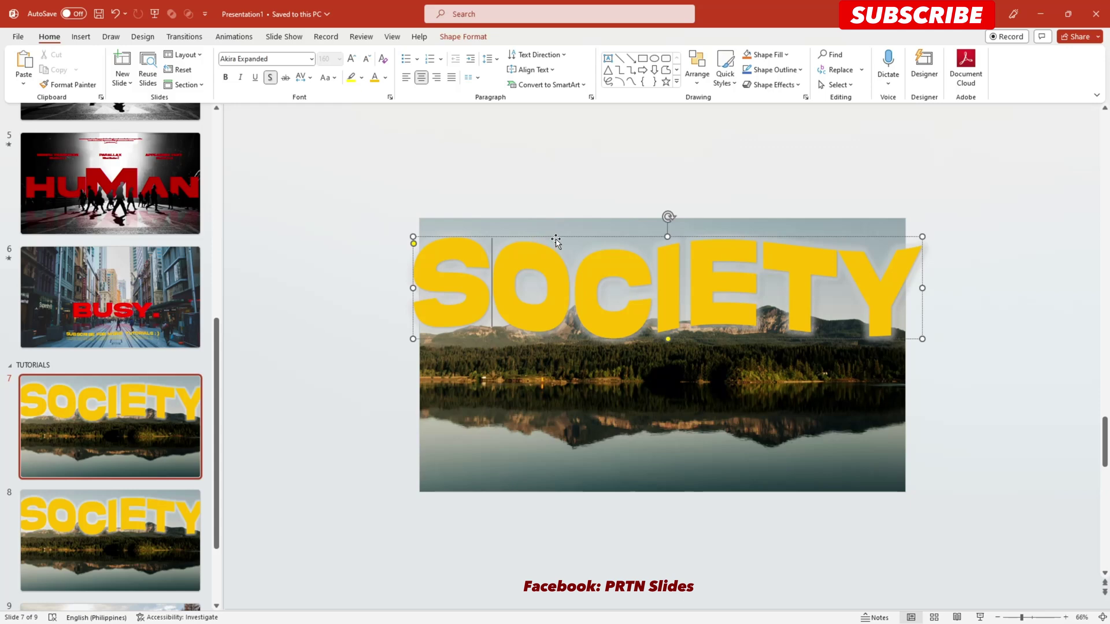
Step: Send SOCIETY behind the lake photo on slide 7 and move it lower
click(478, 37)
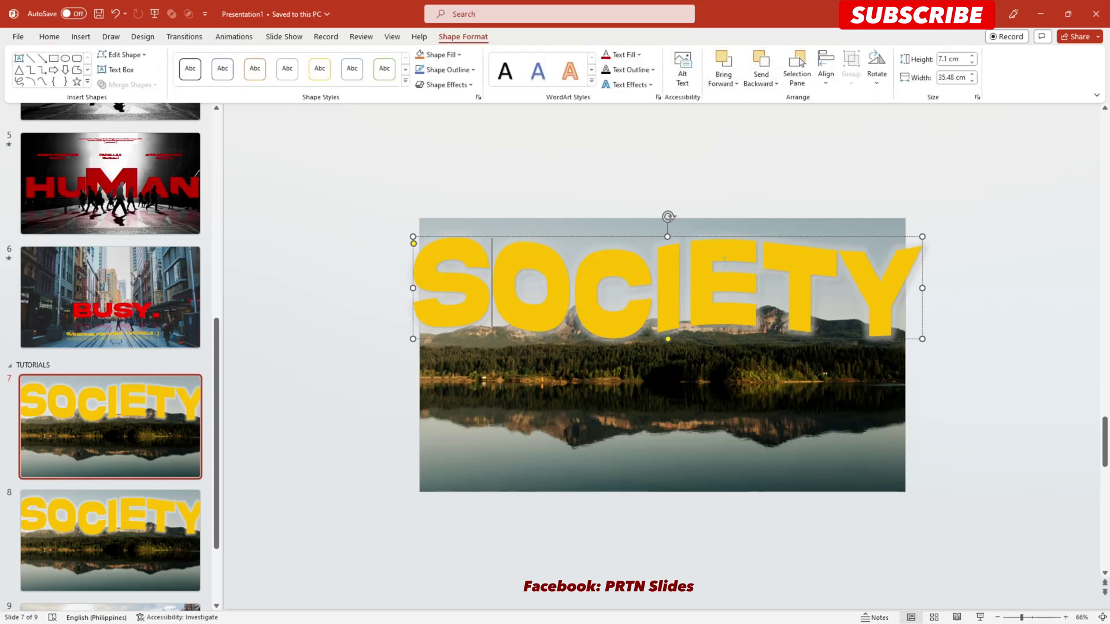
click(761, 63)
drag(690, 235, 687, 384)
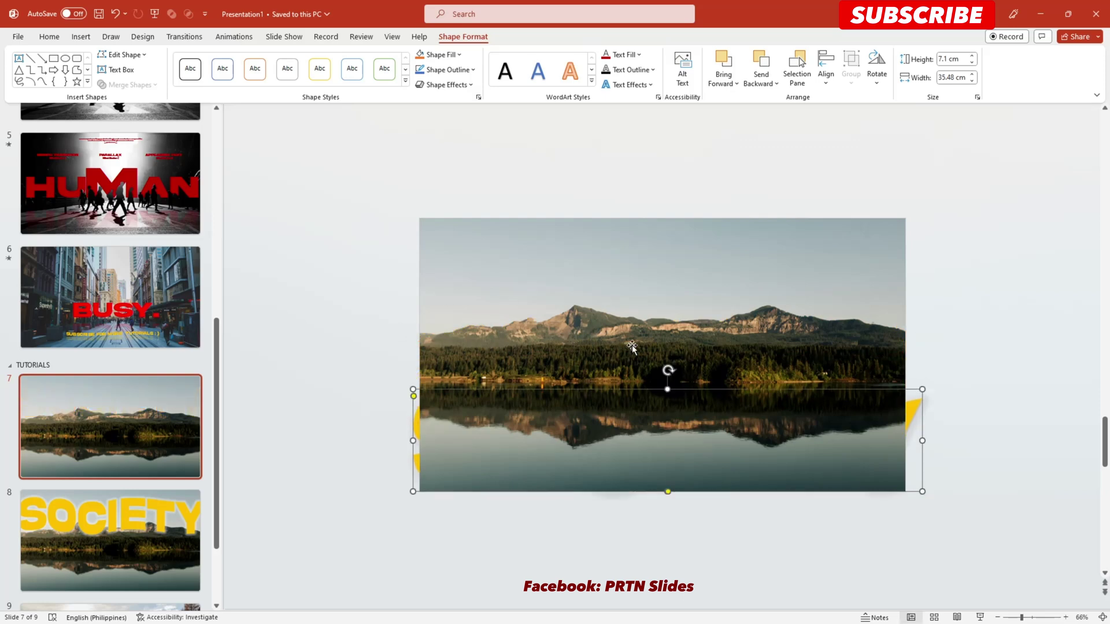
scroll(641, 346, down, 4)
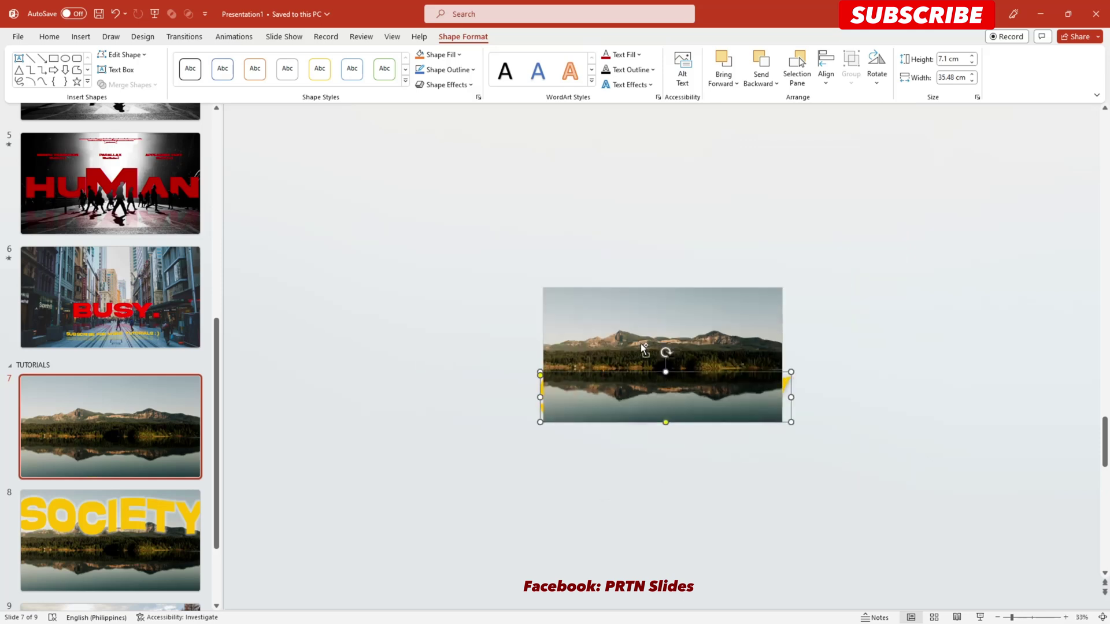
click(592, 357)
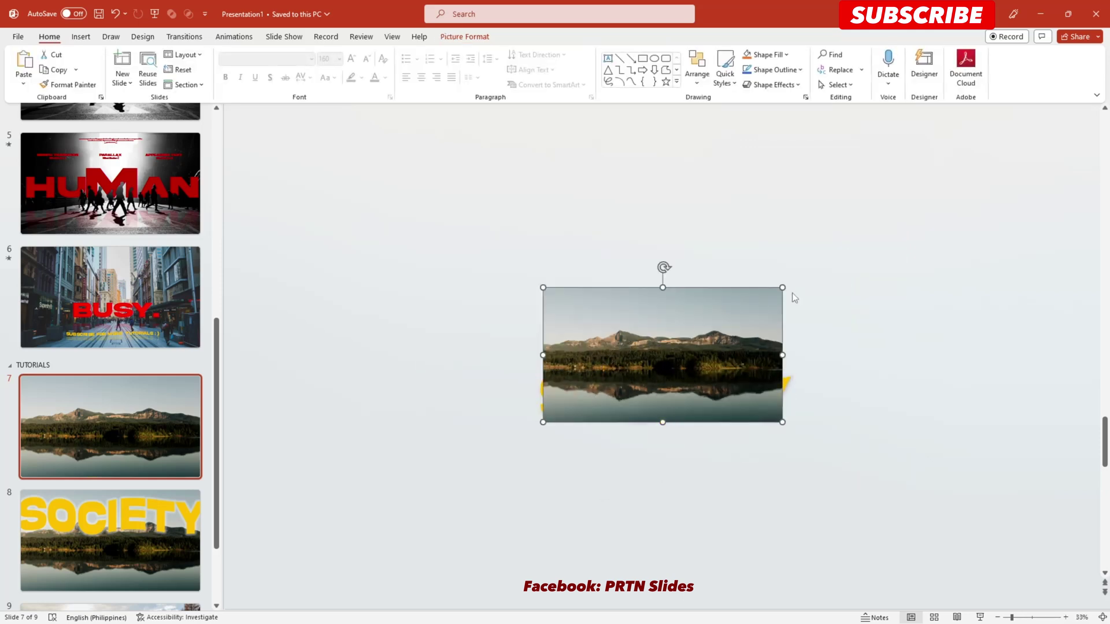
Step: Crop the sky off the top of slide 7's lake photo
click(464, 37)
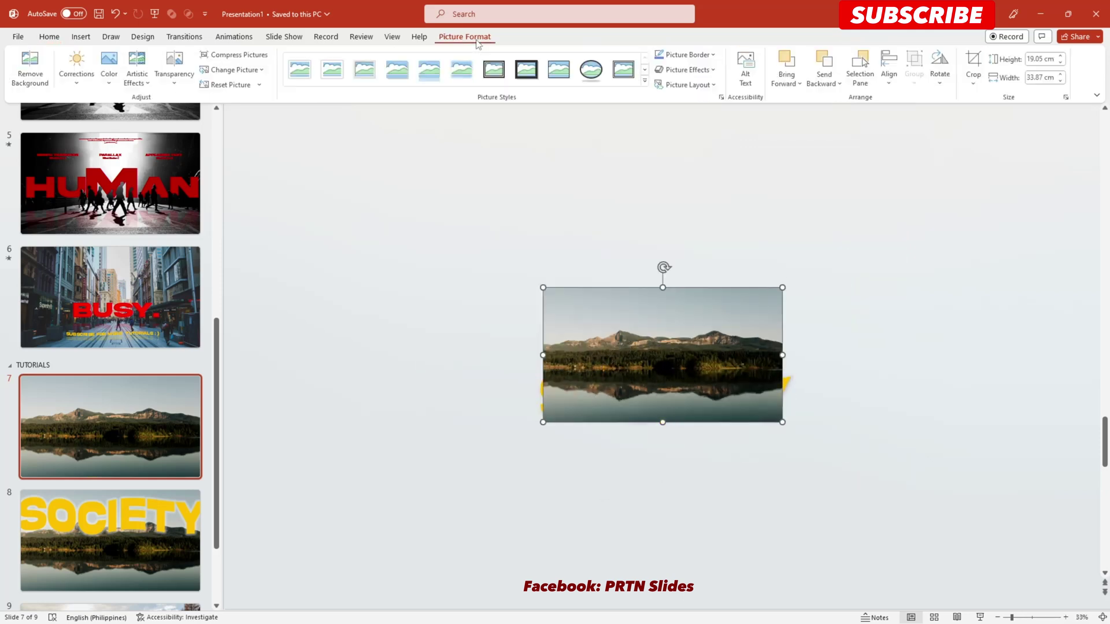
click(974, 68)
drag(663, 289, 660, 328)
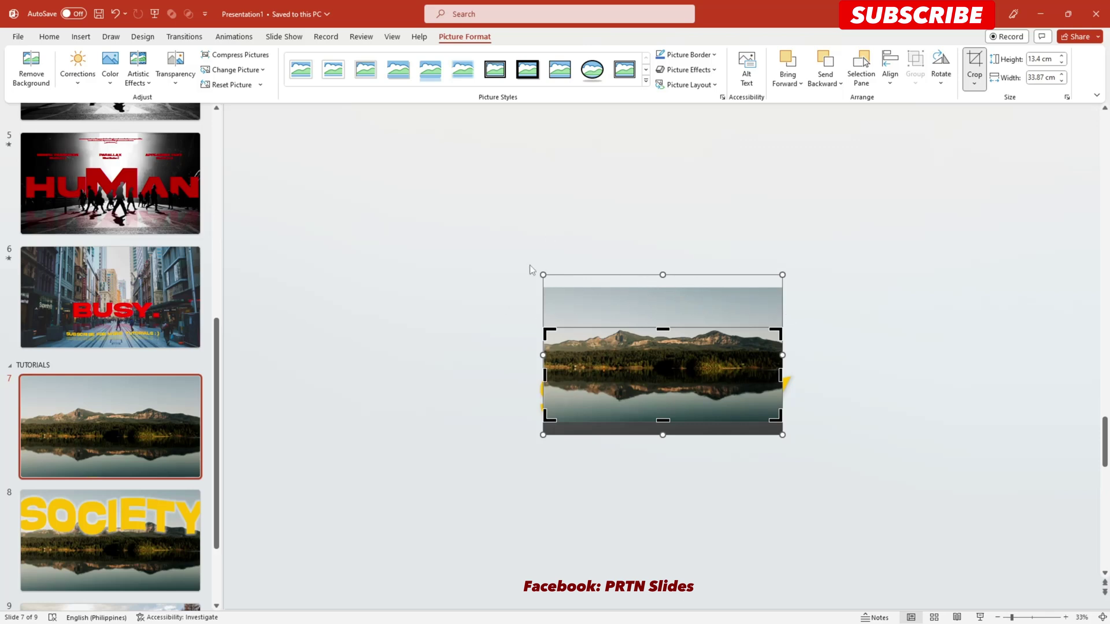
click(835, 320)
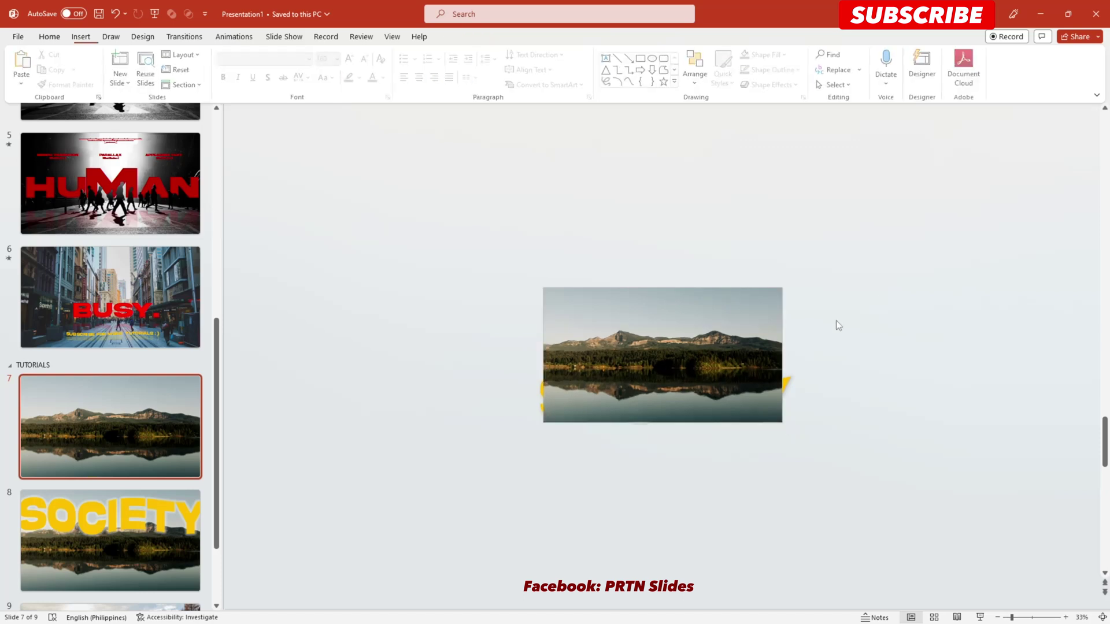
Step: Enlarge the photo past the slide edges to 20.7 × 52.33 cm, then show slide 1
click(649, 372)
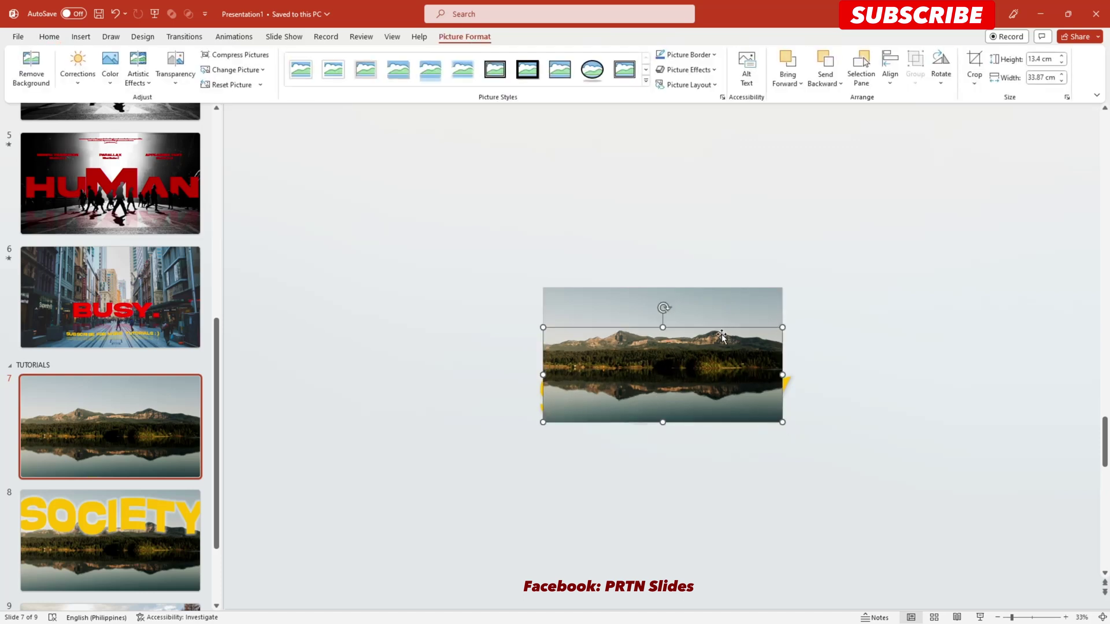
drag(782, 327, 847, 301)
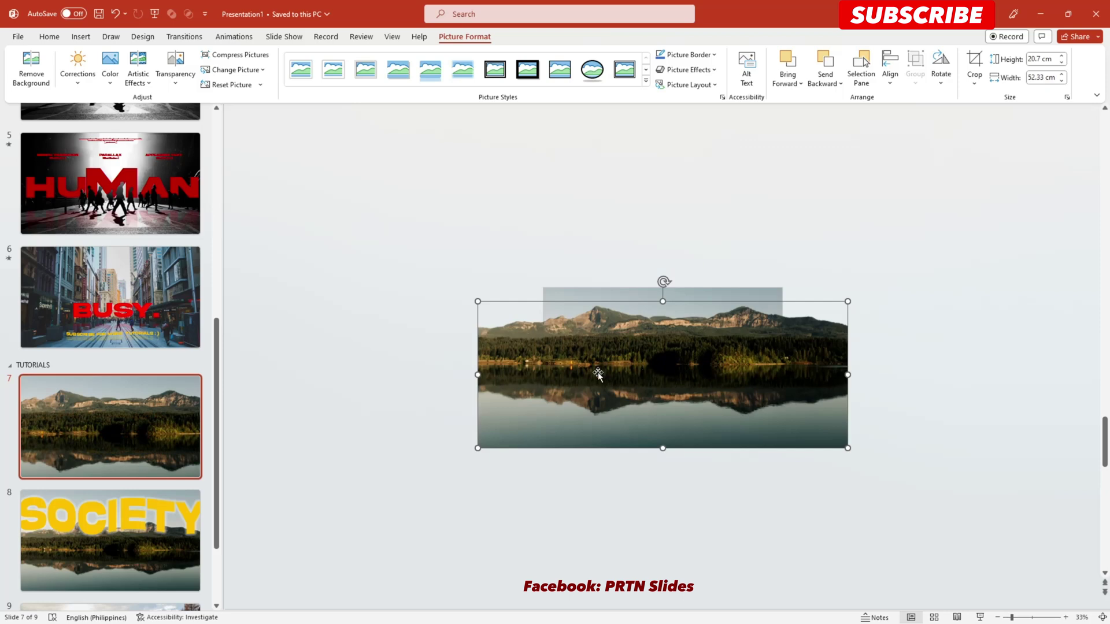
scroll(717, 371, up, 3)
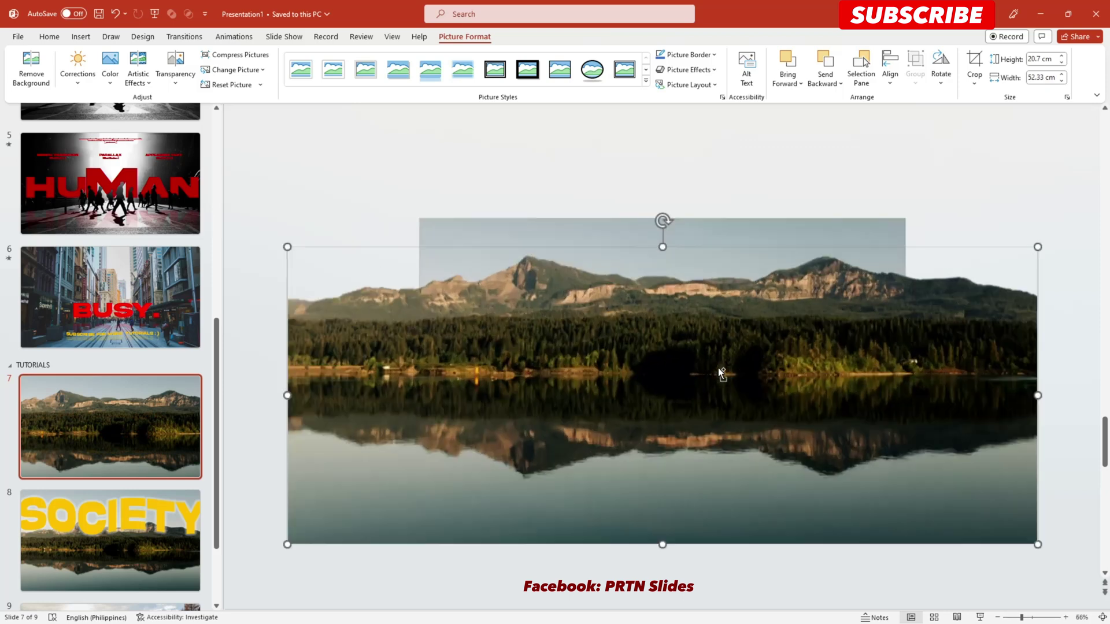
scroll(718, 367, up, 1)
drag(219, 347, 222, 136)
click(110, 173)
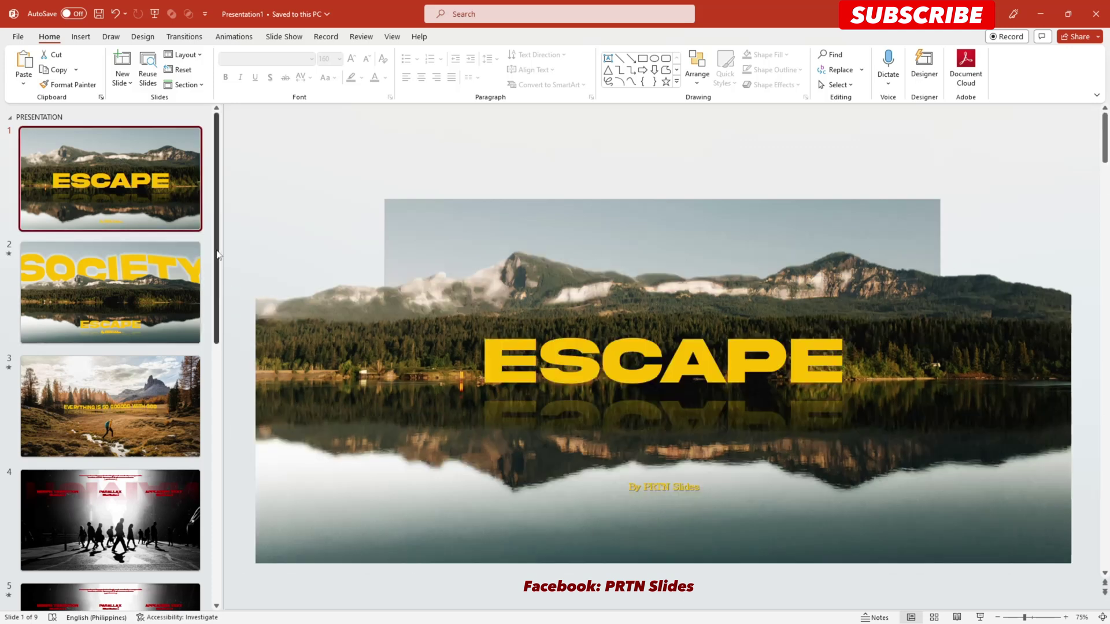
Step: Check slide 1's lake picture, then return to slide 7 from the thumbnail pane
click(399, 277)
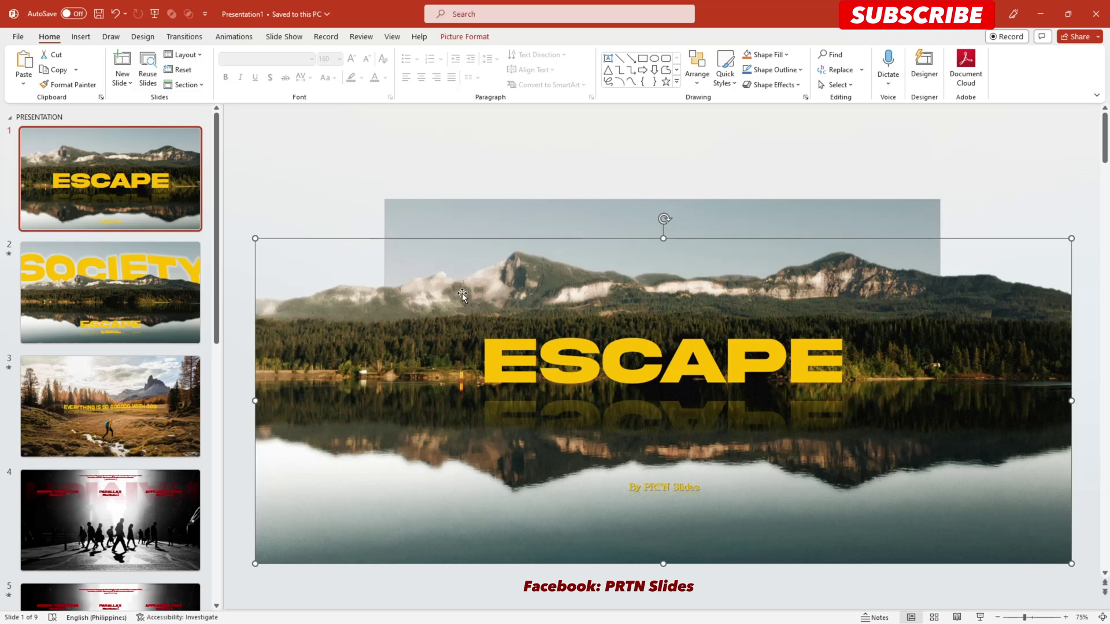
click(219, 196)
scroll(220, 196, down, 1)
scroll(219, 196, up, 1)
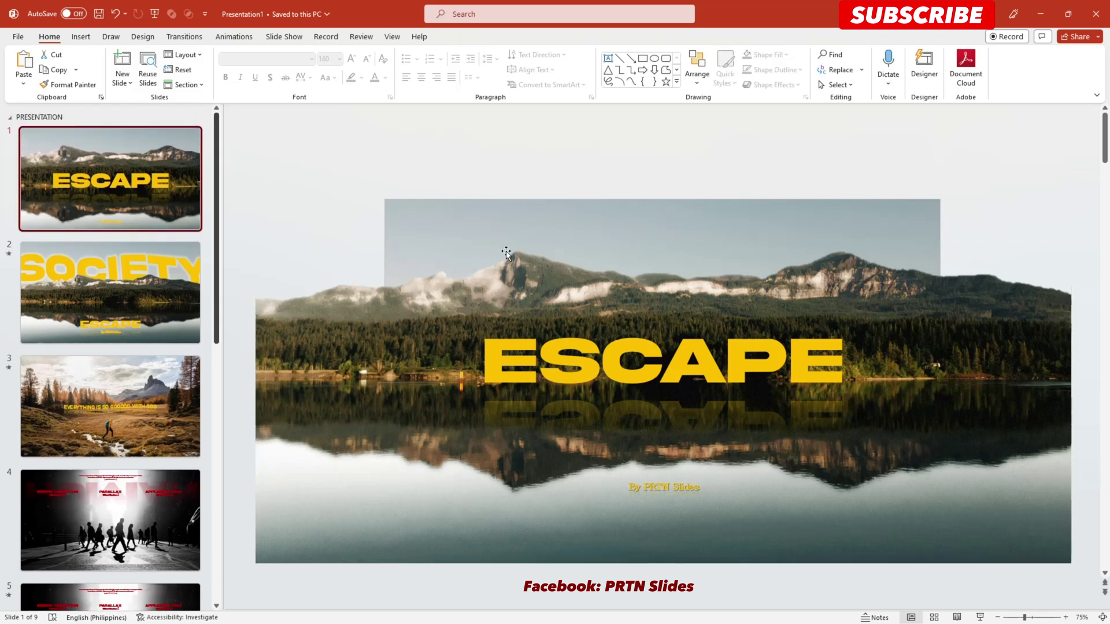
click(633, 291)
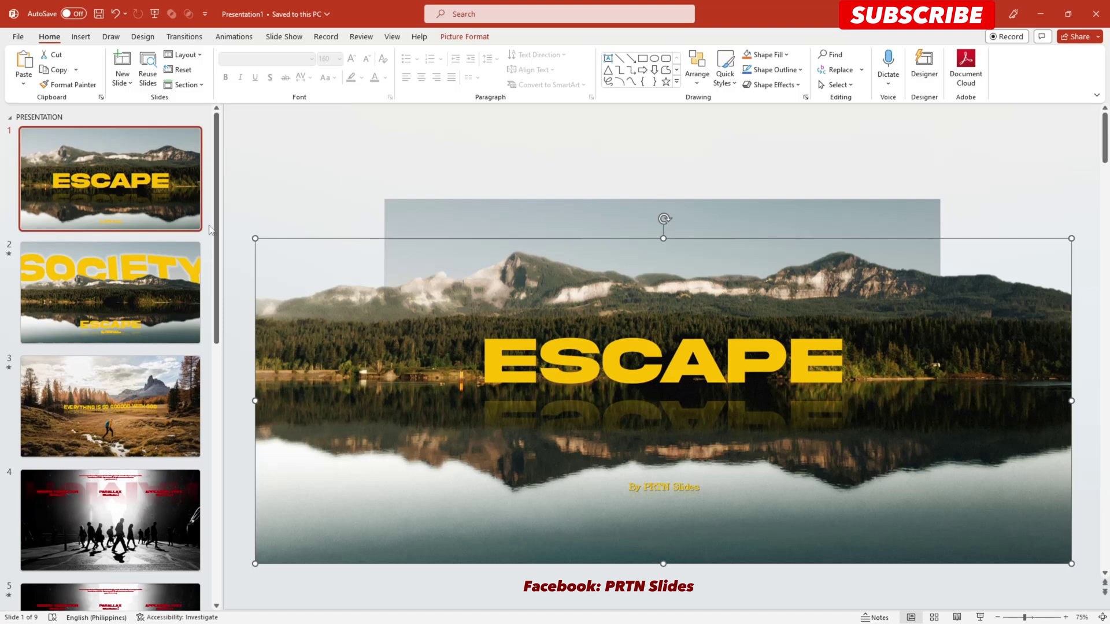
drag(219, 222, 203, 478)
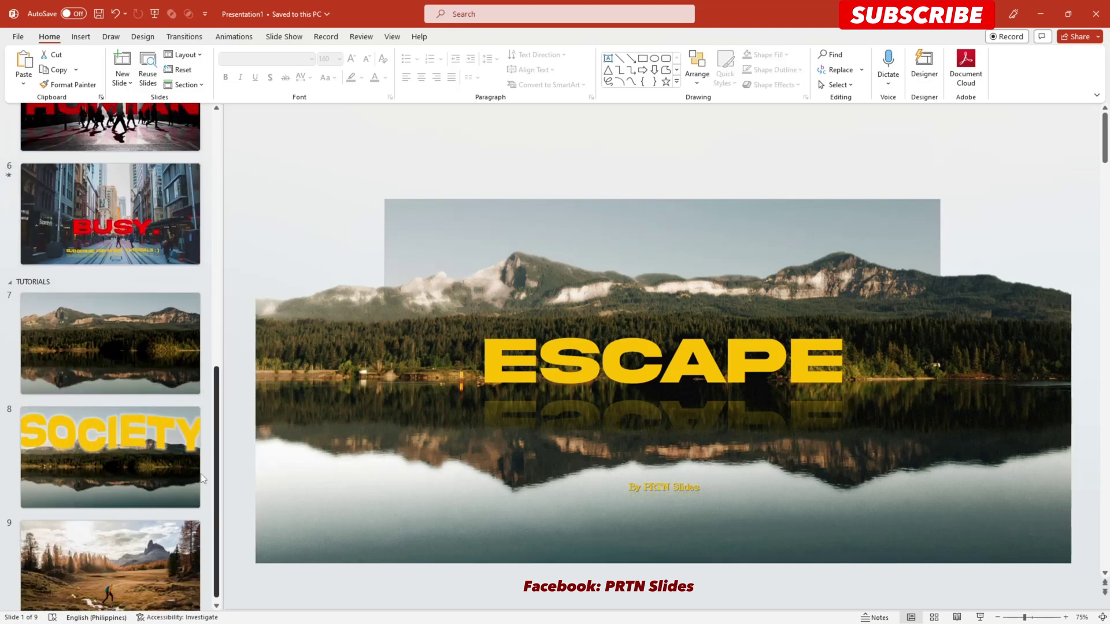
click(167, 312)
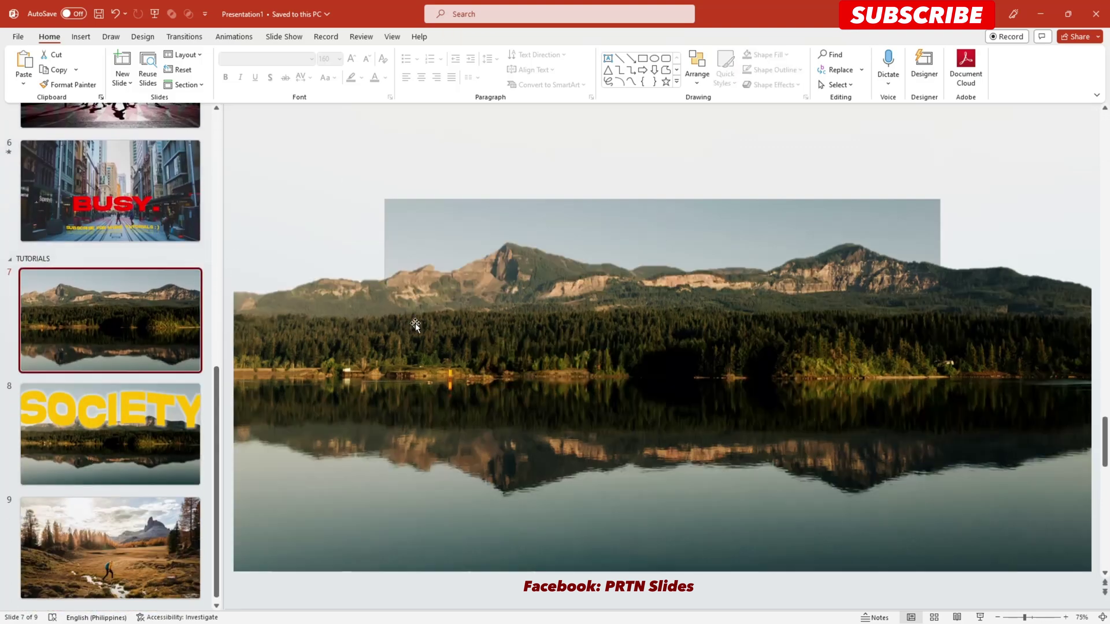
Step: Apply Glow Diffused to slide 7's lake photo, then select SOCIETY on slide 8
click(585, 407)
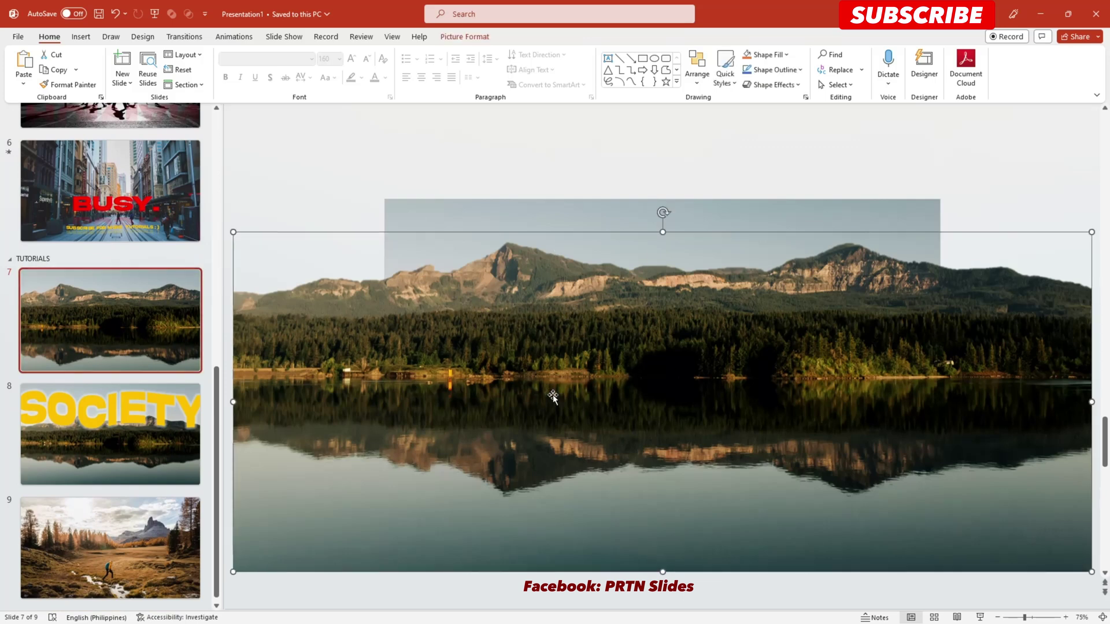
click(463, 38)
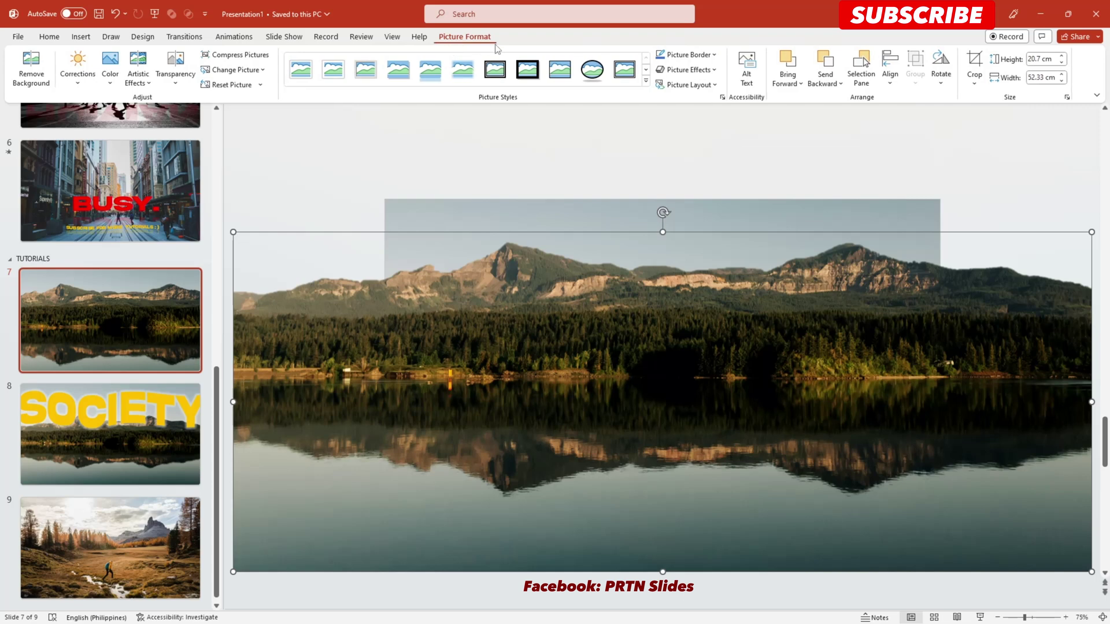
click(144, 84)
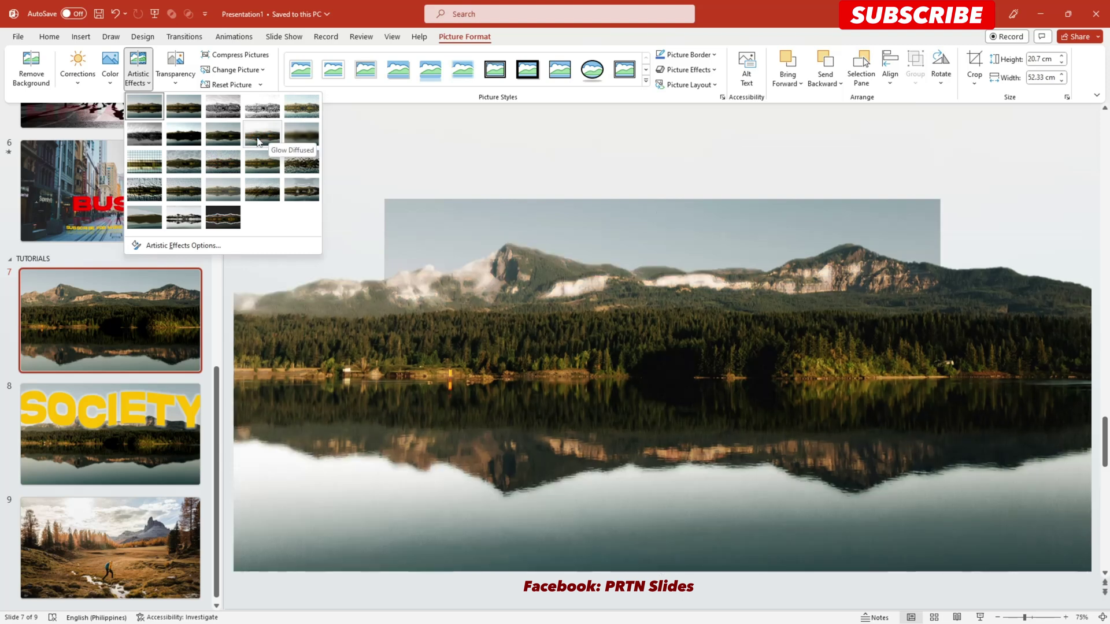
click(258, 141)
scroll(571, 278, down, 1)
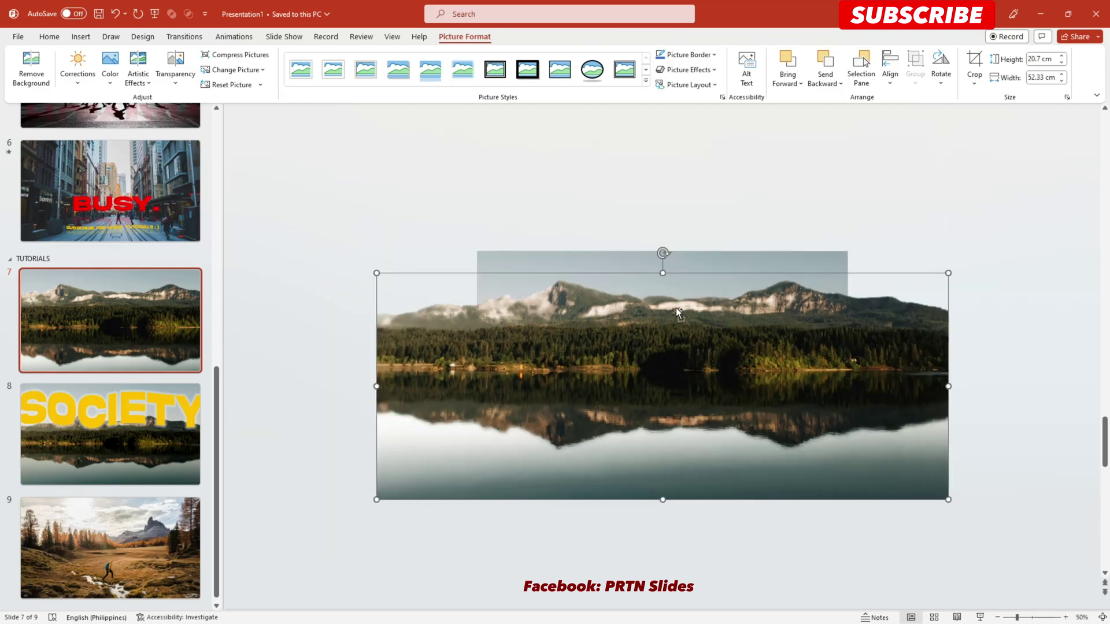
key(Down)
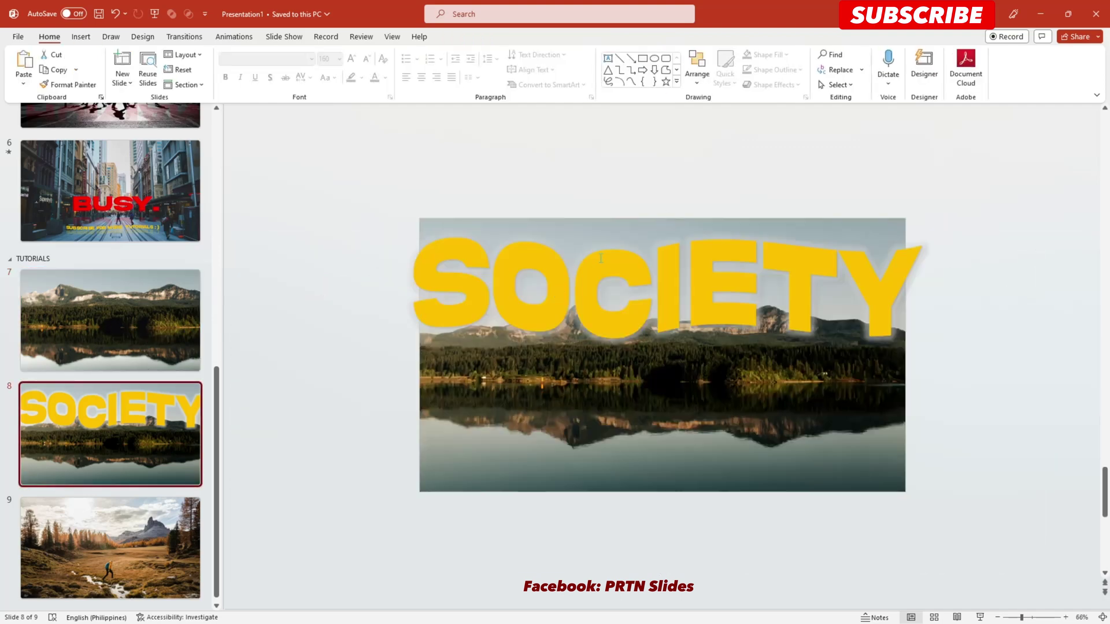
click(600, 258)
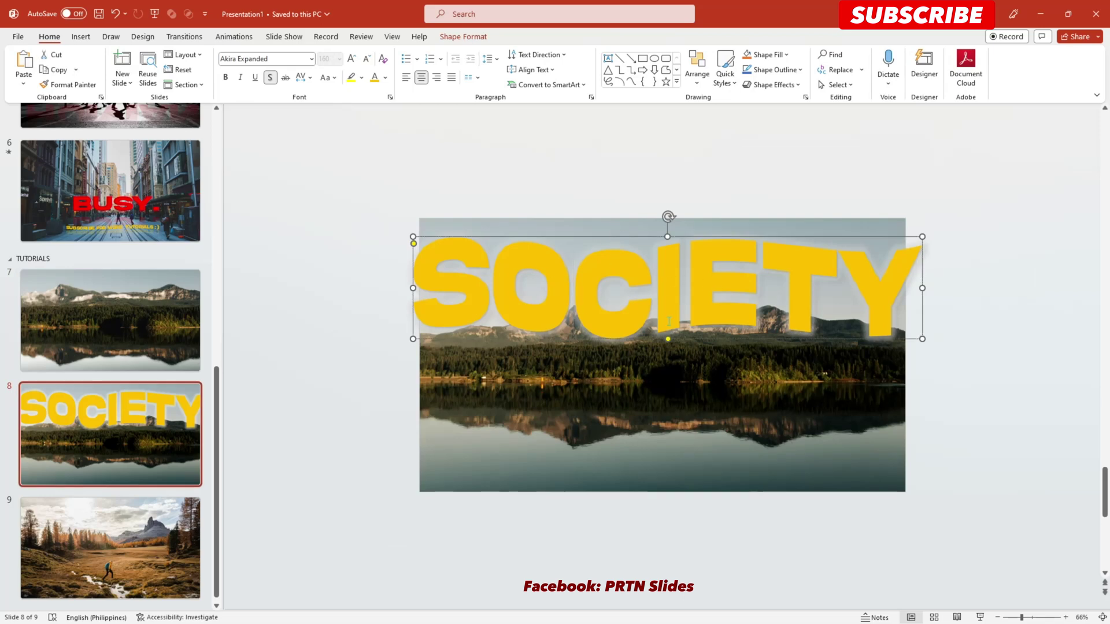
Step: Send SOCIETY back behind the peaks and apply Glow Diffused to slide 8's photo
click(463, 37)
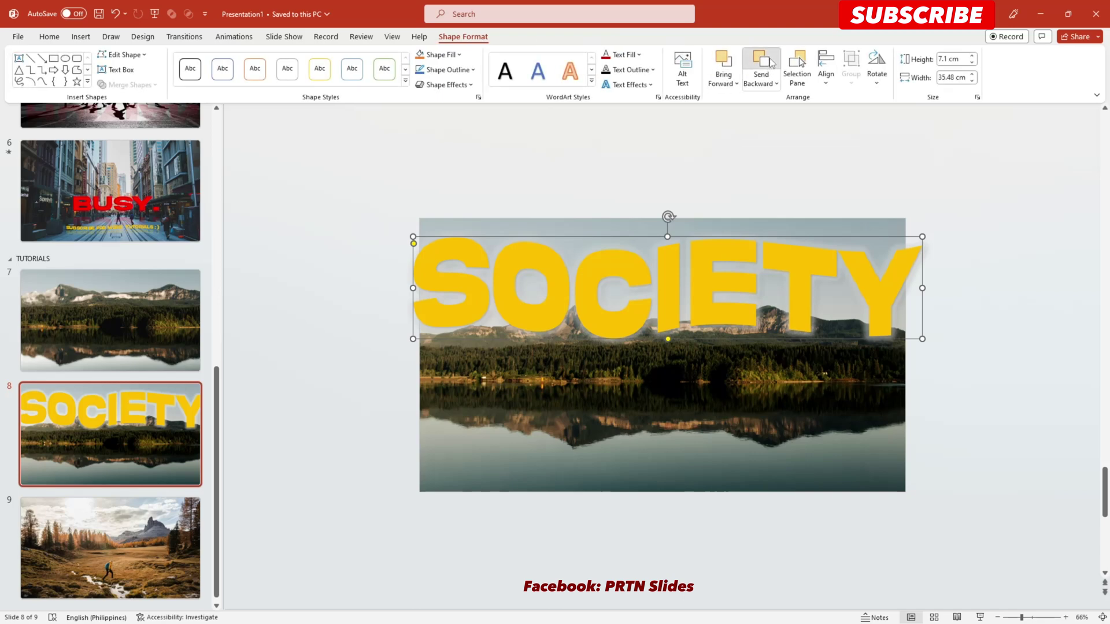
click(771, 63)
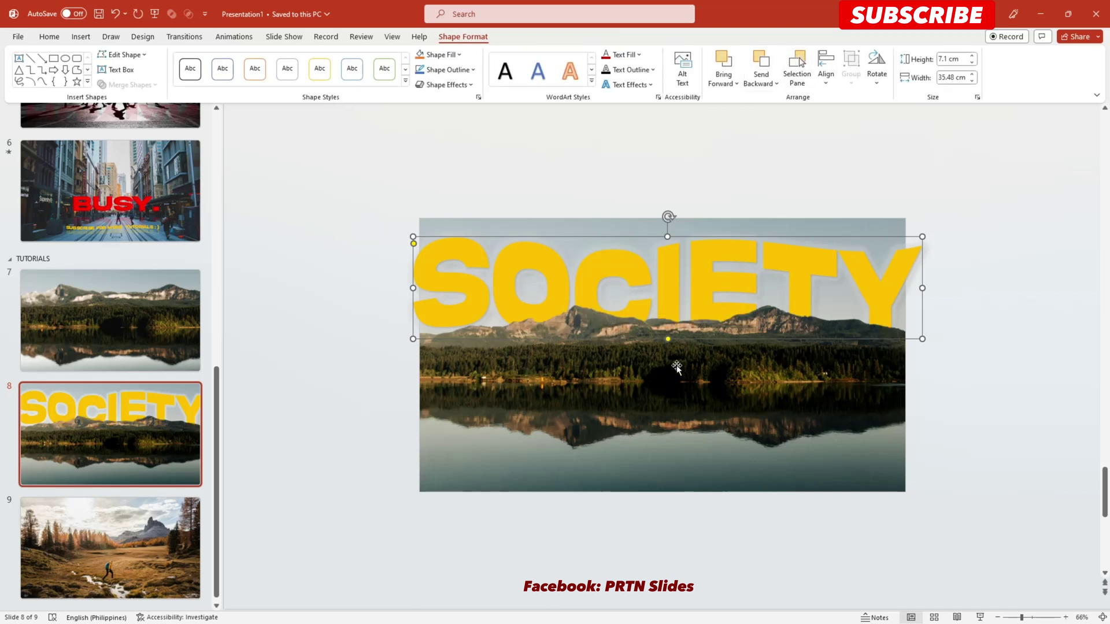
click(613, 398)
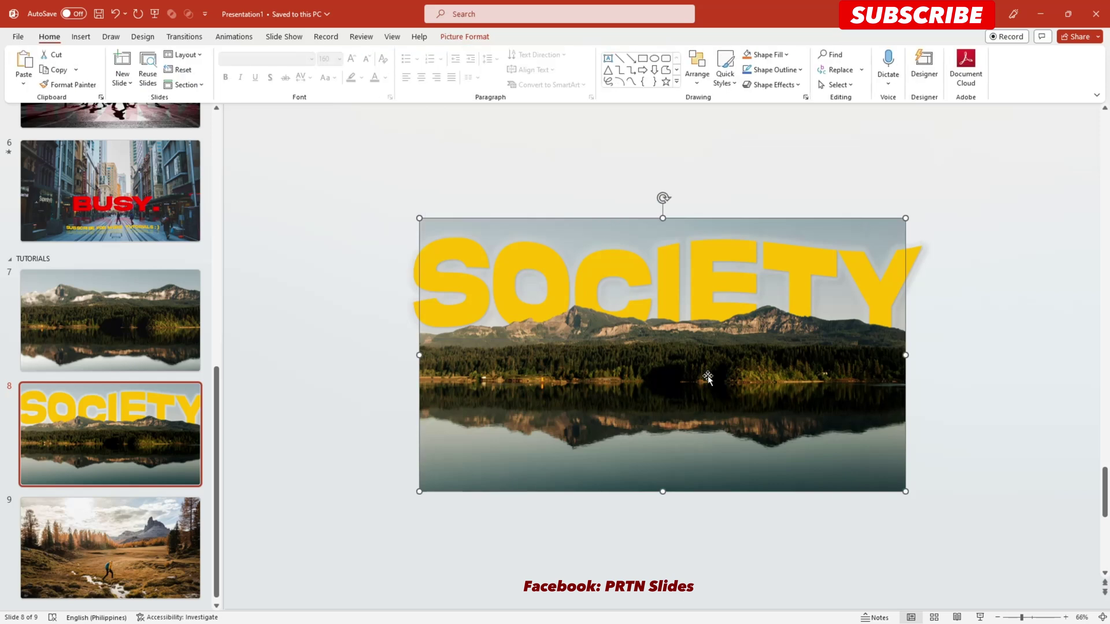
click(475, 39)
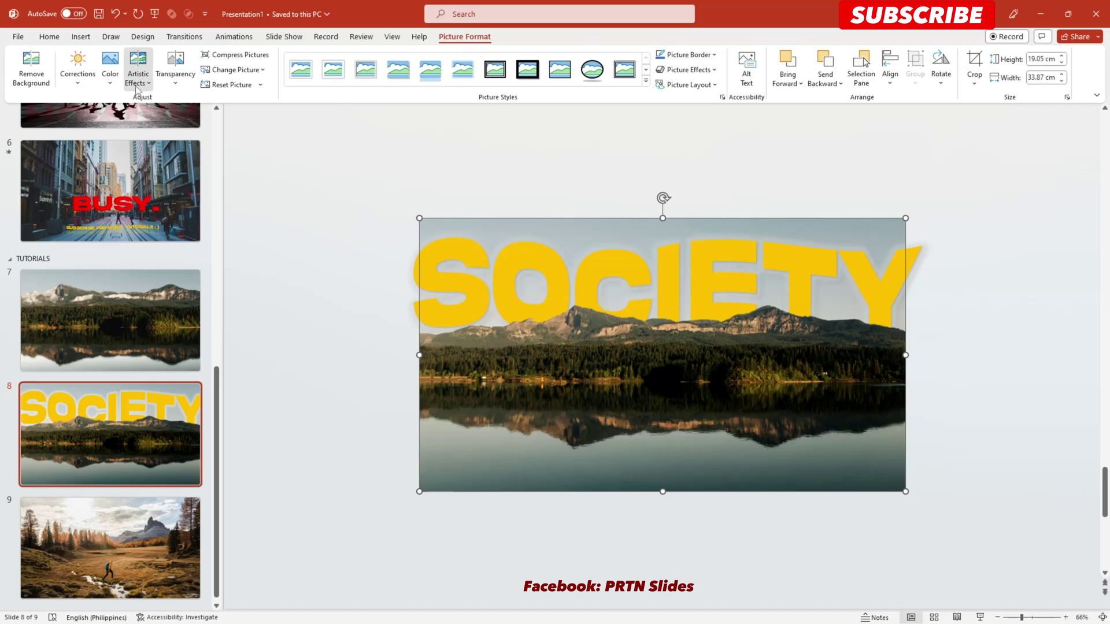
click(137, 87)
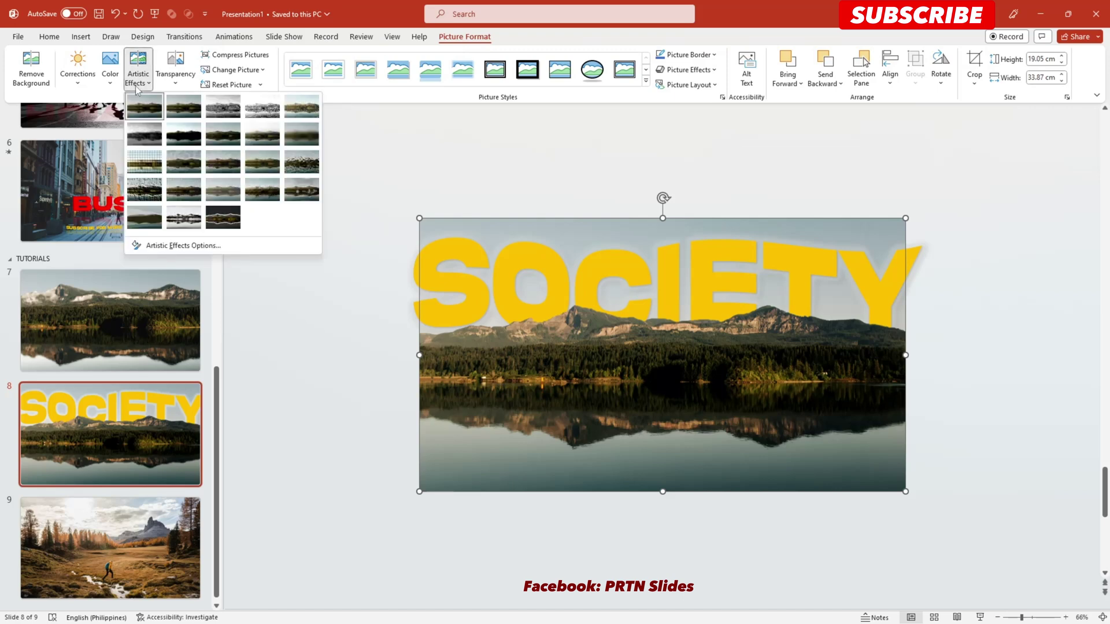
click(266, 136)
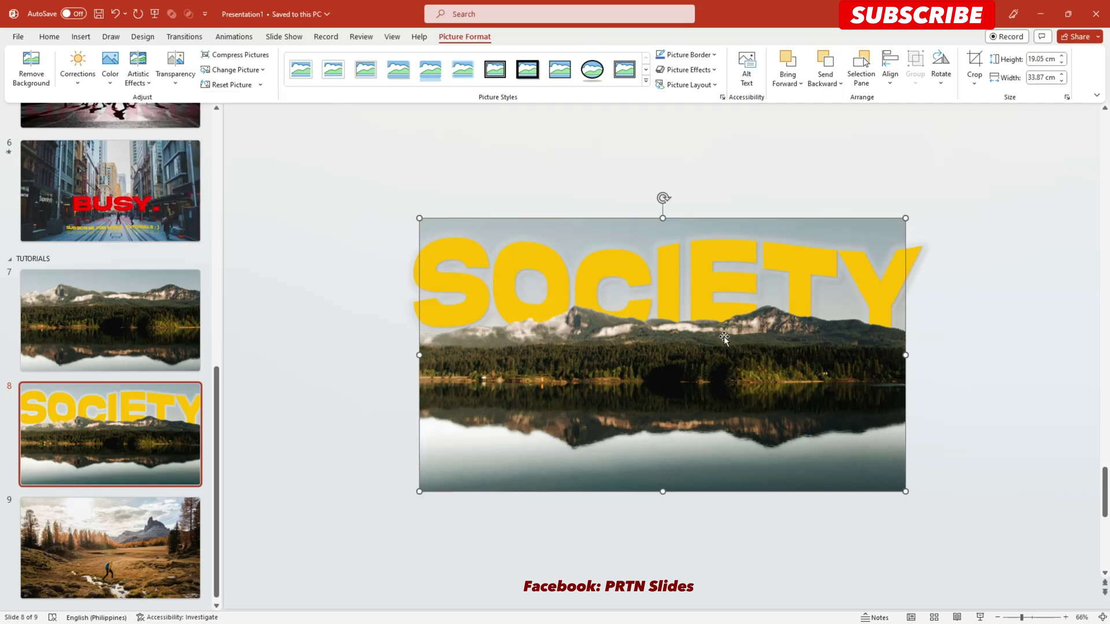
click(966, 67)
key(Escape)
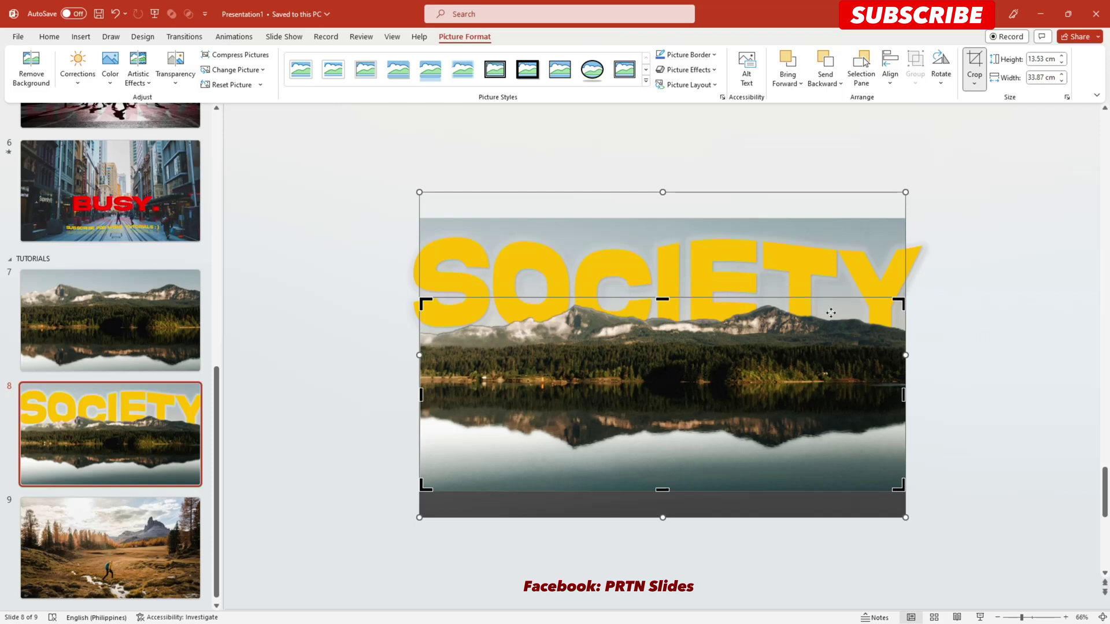
Step: Apply the crop, then nudge the yellow SOCIETY text slightly lower so more letters sit behind the peaks
click(983, 357)
click(613, 248)
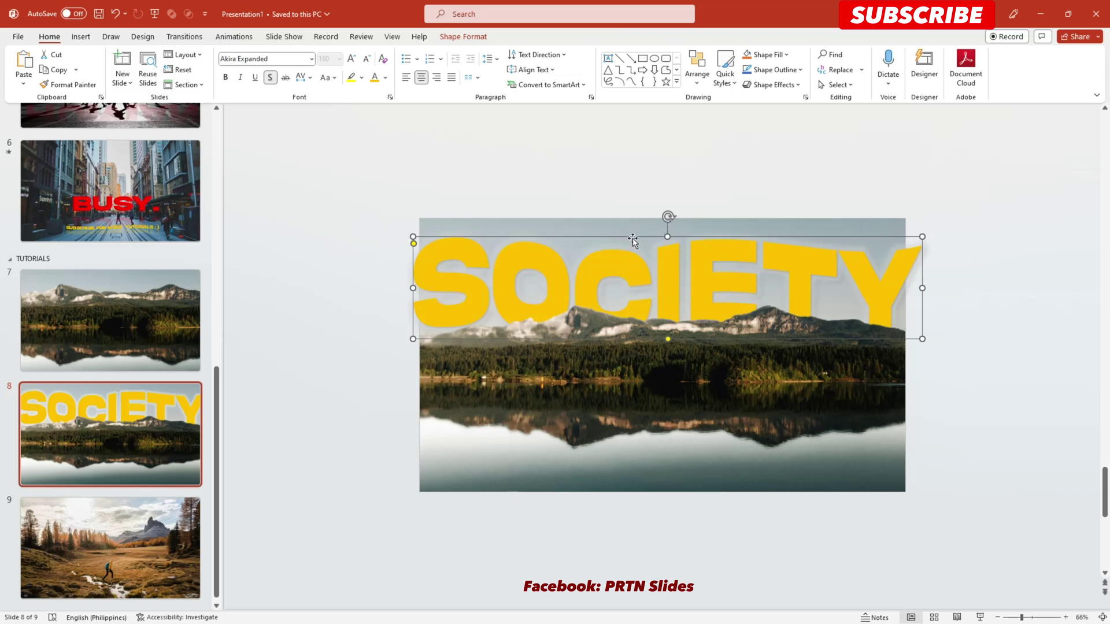
drag(632, 240, 632, 243)
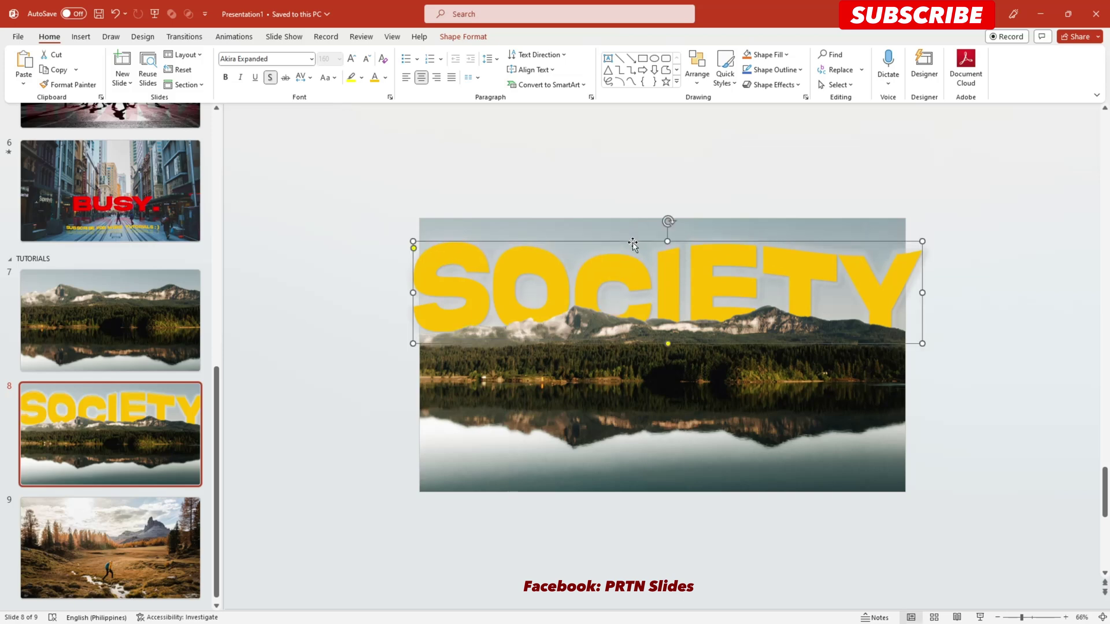
click(973, 216)
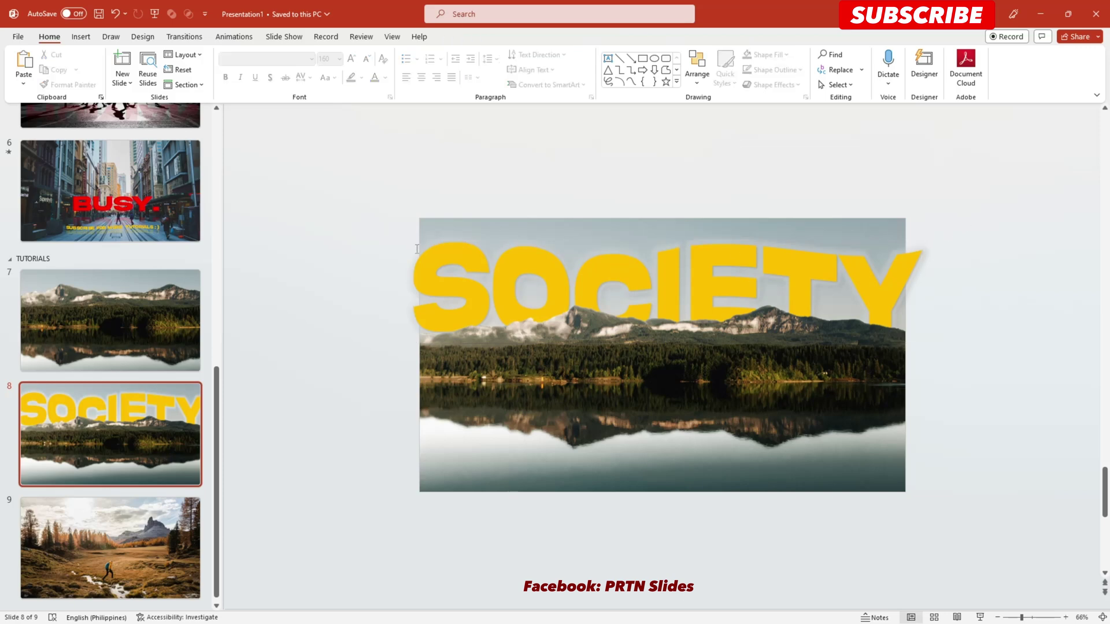
click(105, 312)
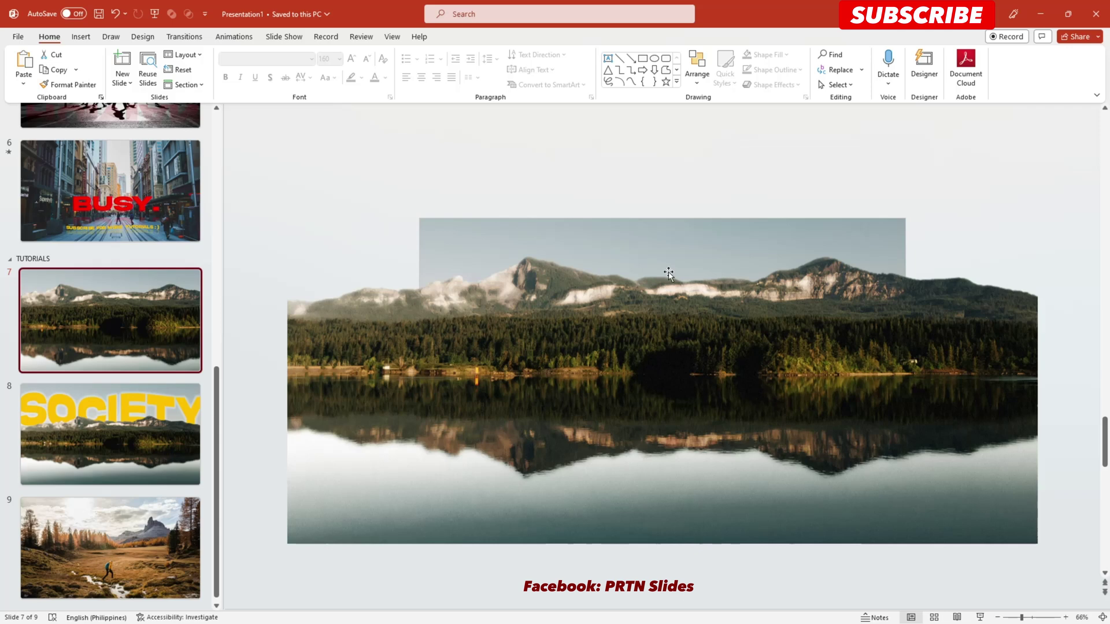
click(167, 420)
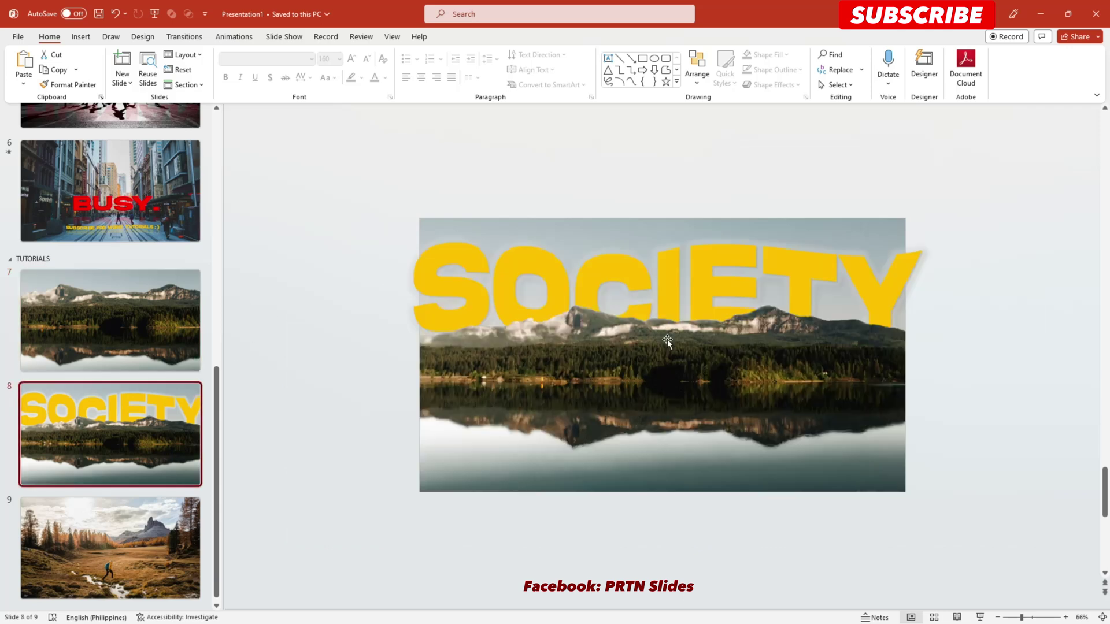